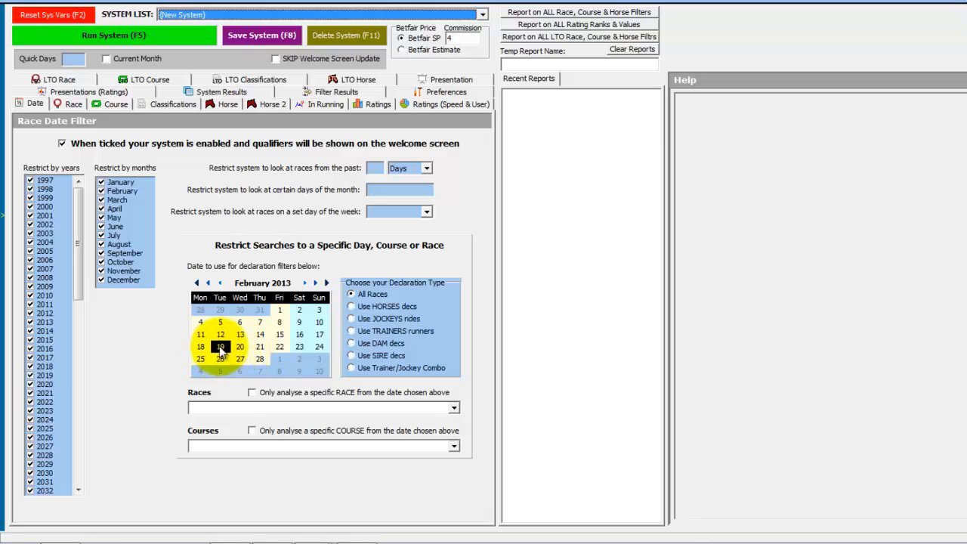
Restrict the system to horse declarations for the chosen date and set the percentage higher than Betfair SP to >100.
{"action": "left_click", "coordinate": [372, 306]}
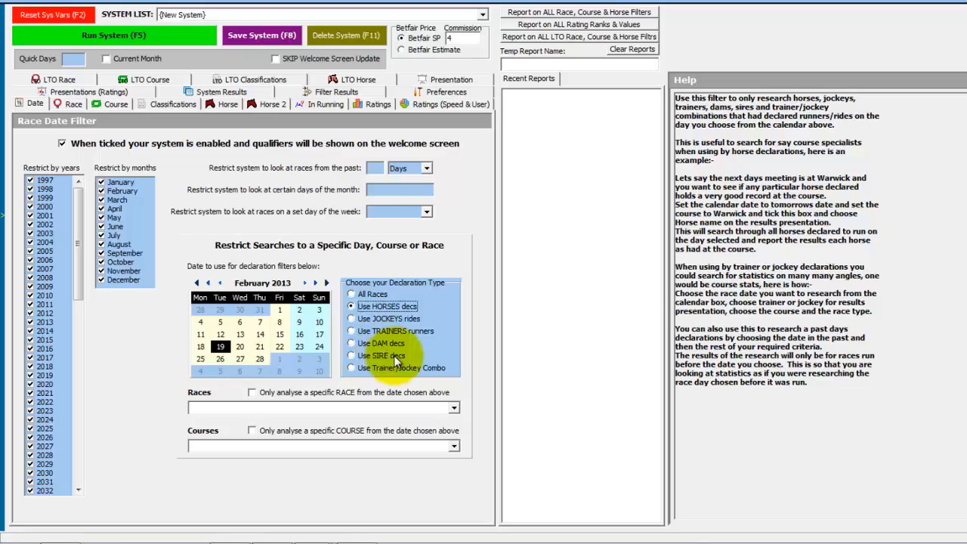
{"action": "left_click", "coordinate": [311, 104]}
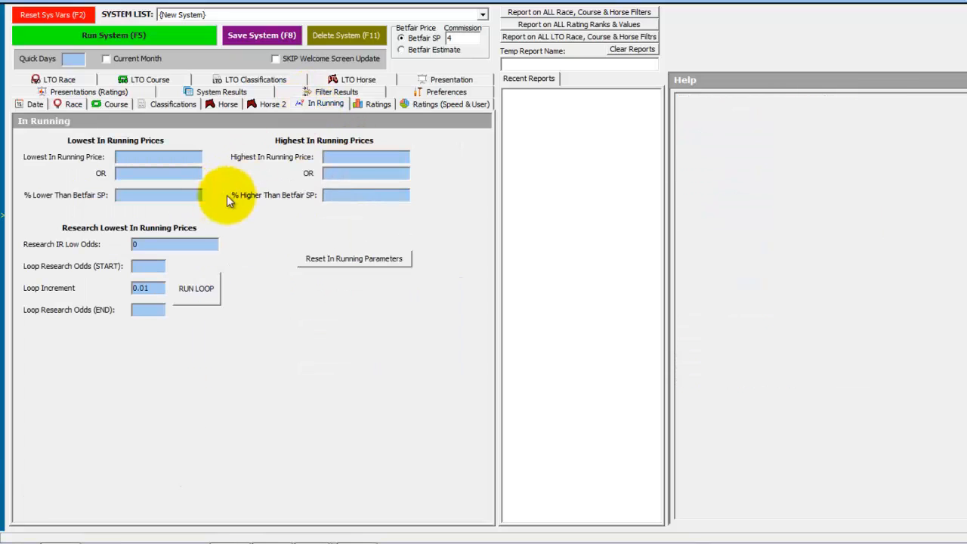
{"action": "left_click", "coordinate": [341, 195]}
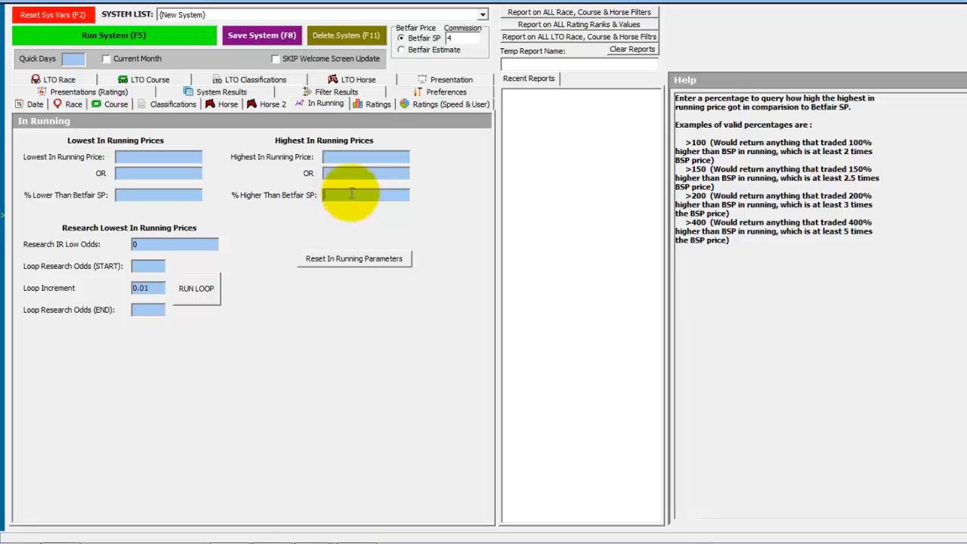
{"action": "type", "text": ">100"}
Run the system without date restrictions and sort the horse results by number of runners, in both directions.
{"action": "left_click", "coordinate": [163, 35]}
{"action": "left_click", "coordinate": [582, 281]}
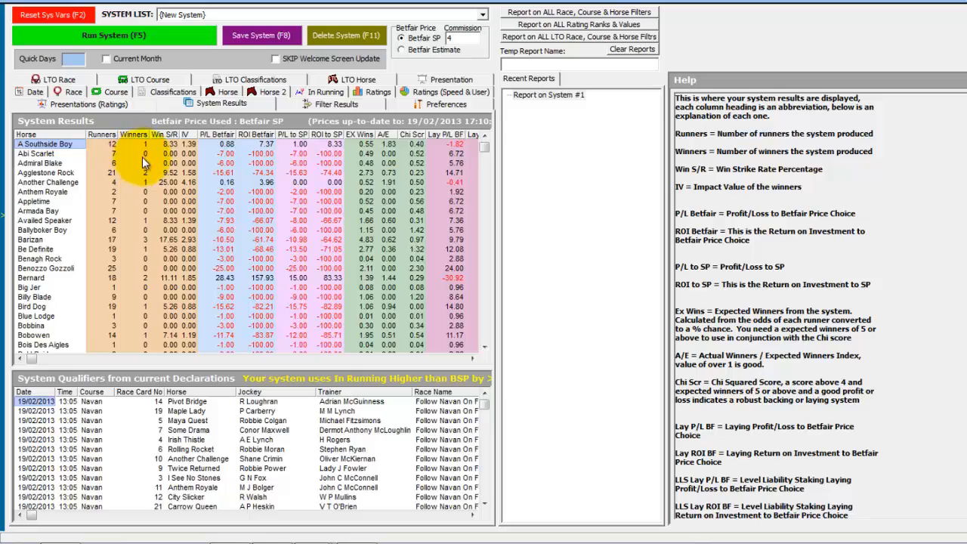
{"action": "left_click", "coordinate": [104, 136]}
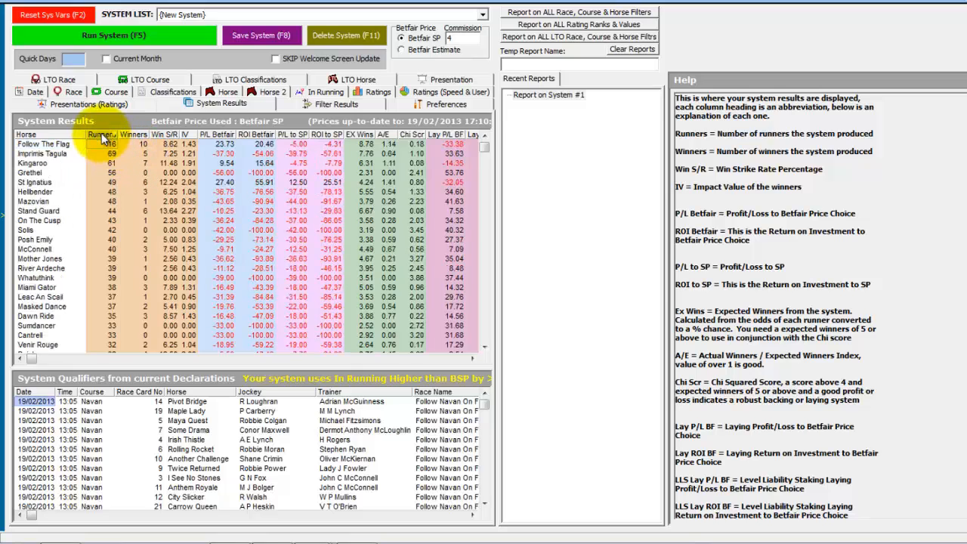
{"action": "left_click", "coordinate": [102, 136]}
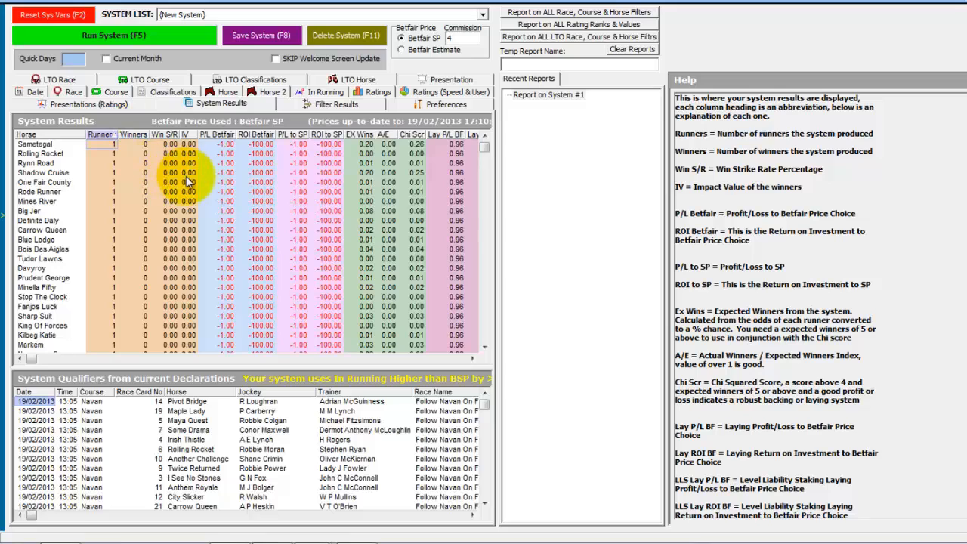
Turn on the results filter with winners >= 5 and rerun the system.
{"action": "left_click", "coordinate": [325, 106]}
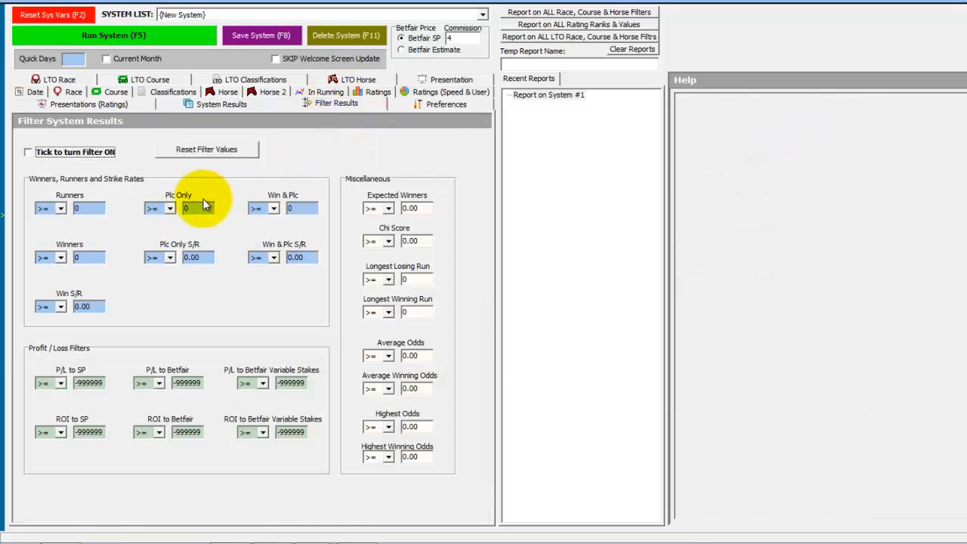
{"action": "left_click", "coordinate": [87, 154]}
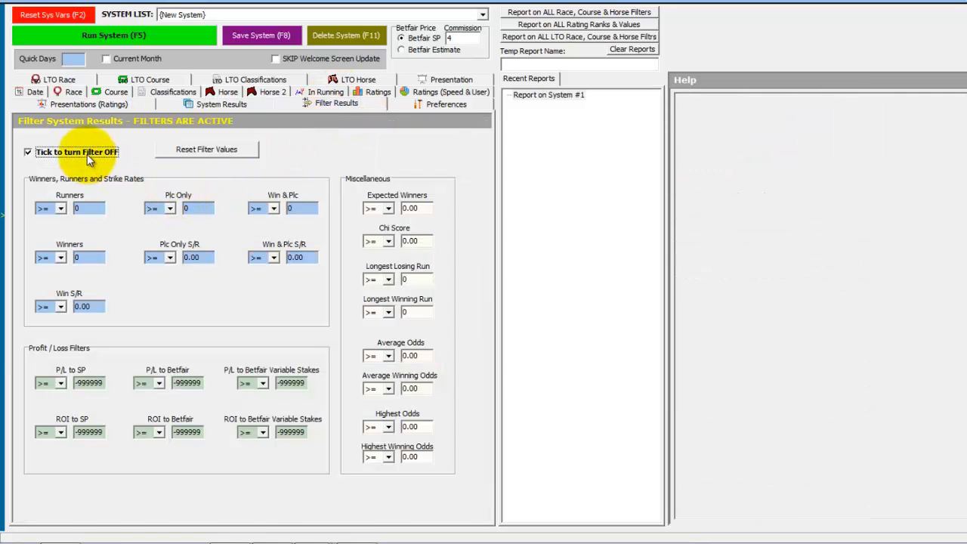
{"action": "left_click", "coordinate": [88, 259]}
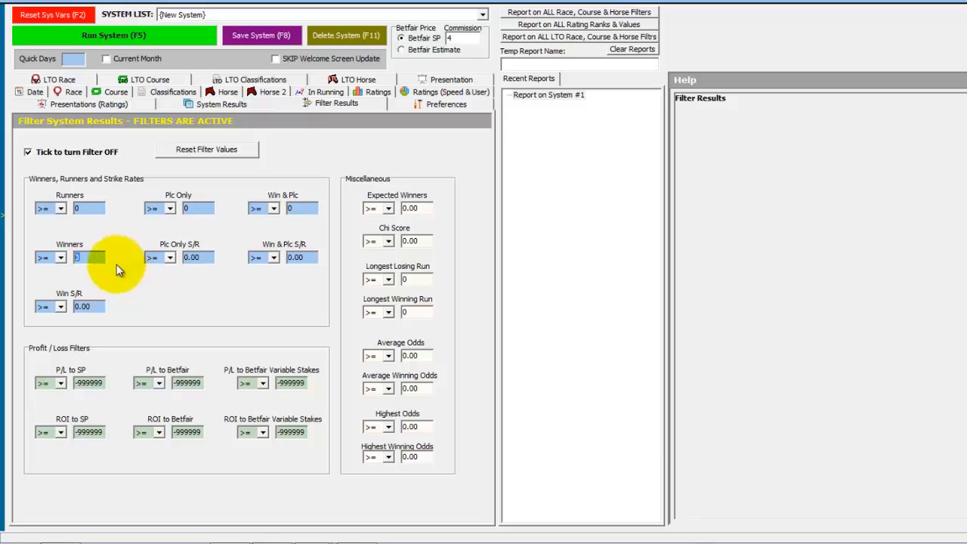
{"action": "type", "text": "5"}
{"action": "left_click", "coordinate": [172, 36]}
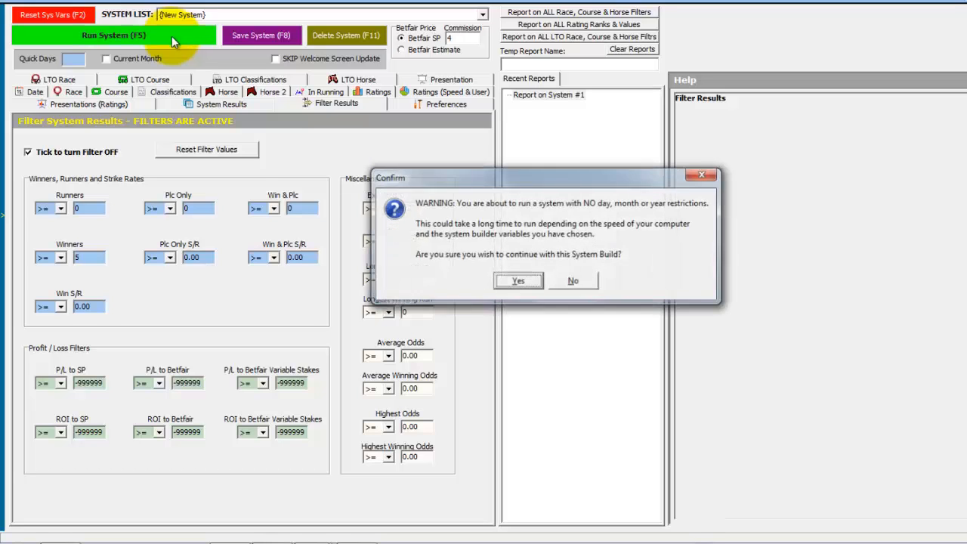
{"action": "left_click", "coordinate": [517, 283]}
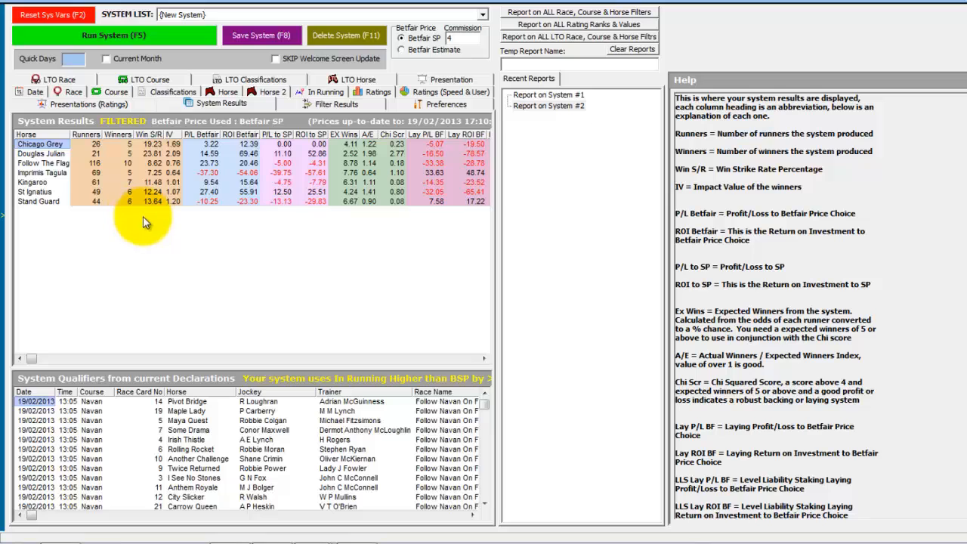
Open the race breakdown for Chicago Grey and check the In Running colour thresholds in the system preferences.
{"action": "double_click", "coordinate": [42, 147]}
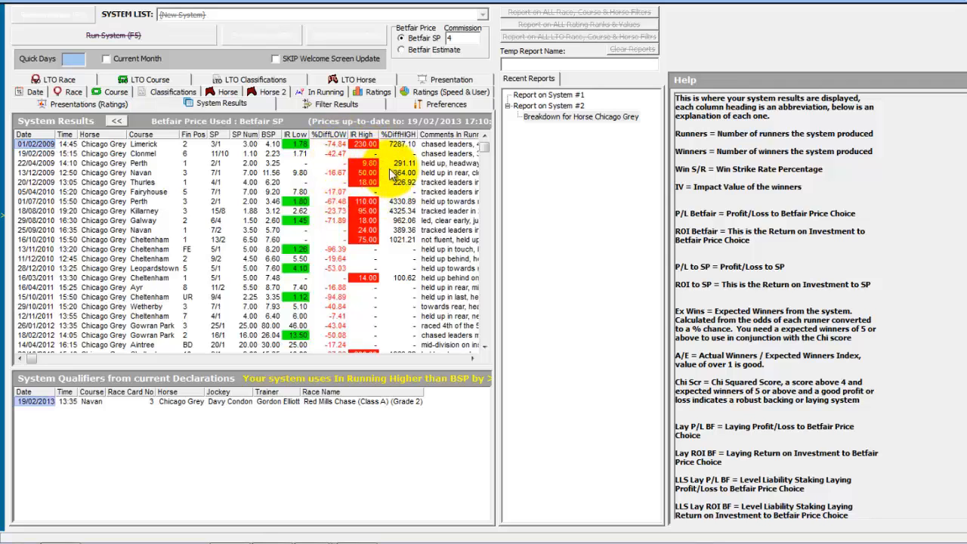
{"action": "left_click", "coordinate": [195, 0]}
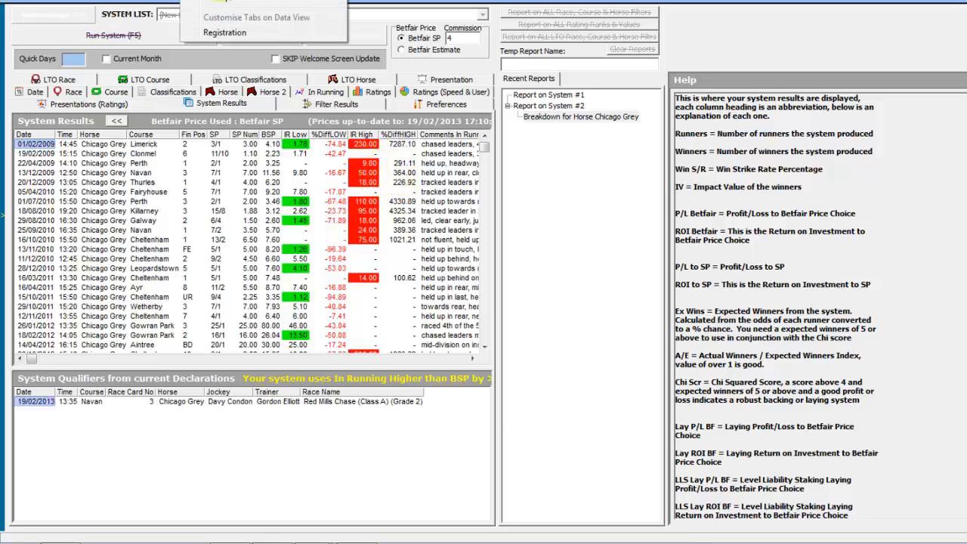
{"action": "left_click", "coordinate": [227, 2]}
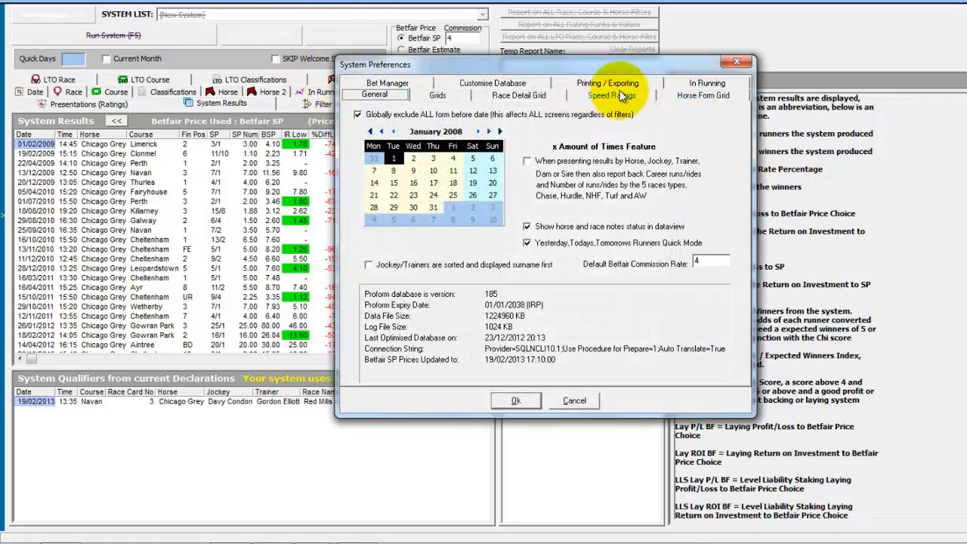
{"action": "left_click", "coordinate": [703, 83]}
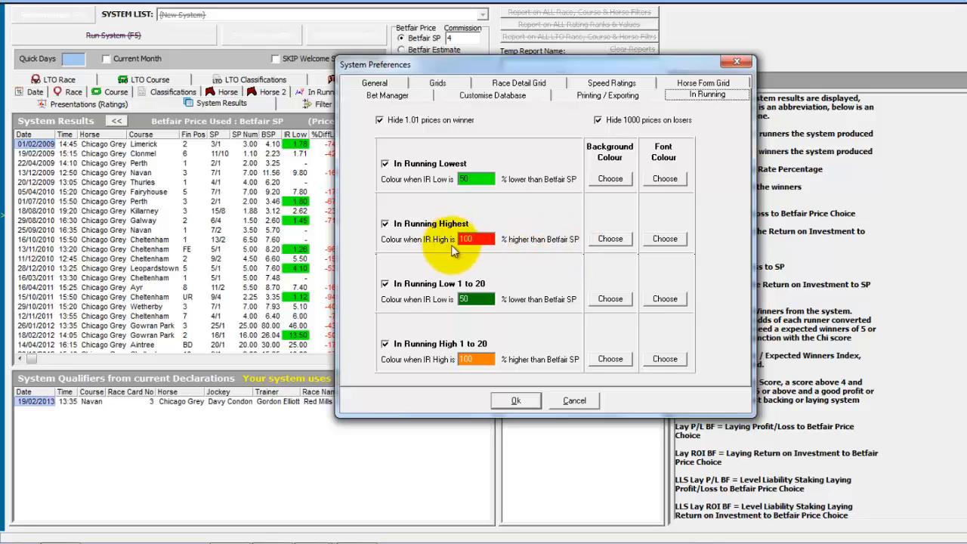
{"action": "left_click", "coordinate": [738, 61]}
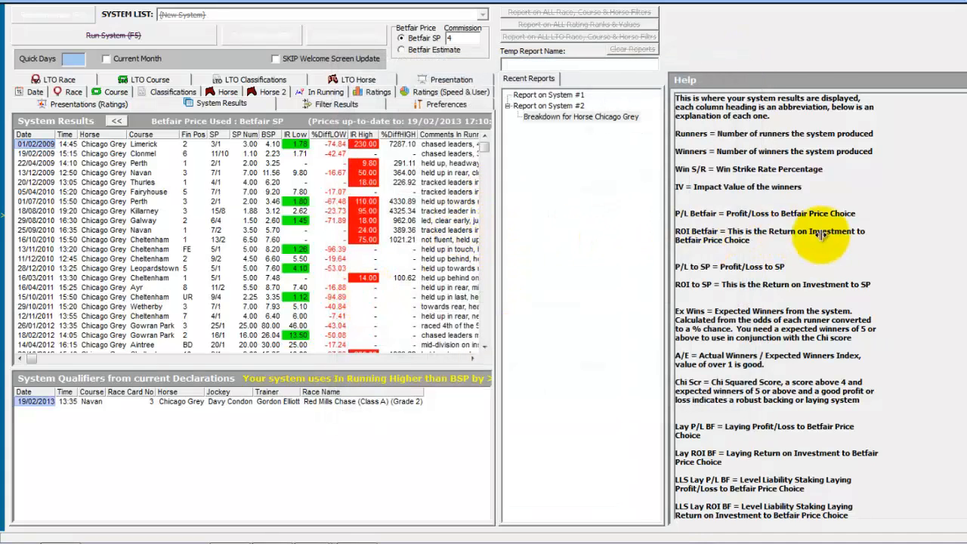
Collapse the help pane to widen the results, review Chicago Grey's latest races and return to the horse summary.
{"action": "left_click_drag", "start_coordinate": [864, 232], "coordinate": [865, 233]}
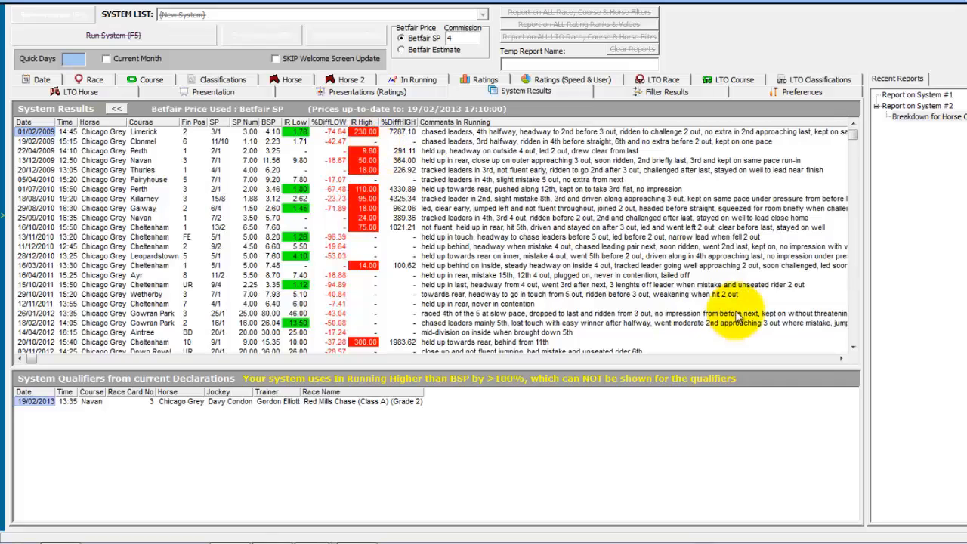
{"action": "left_click", "coordinate": [853, 335]}
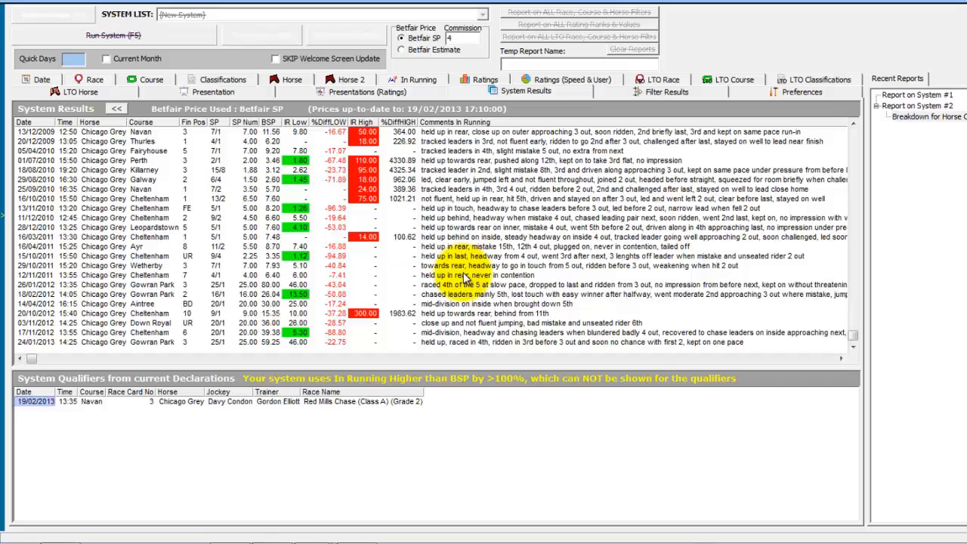
{"action": "left_click", "coordinate": [116, 108]}
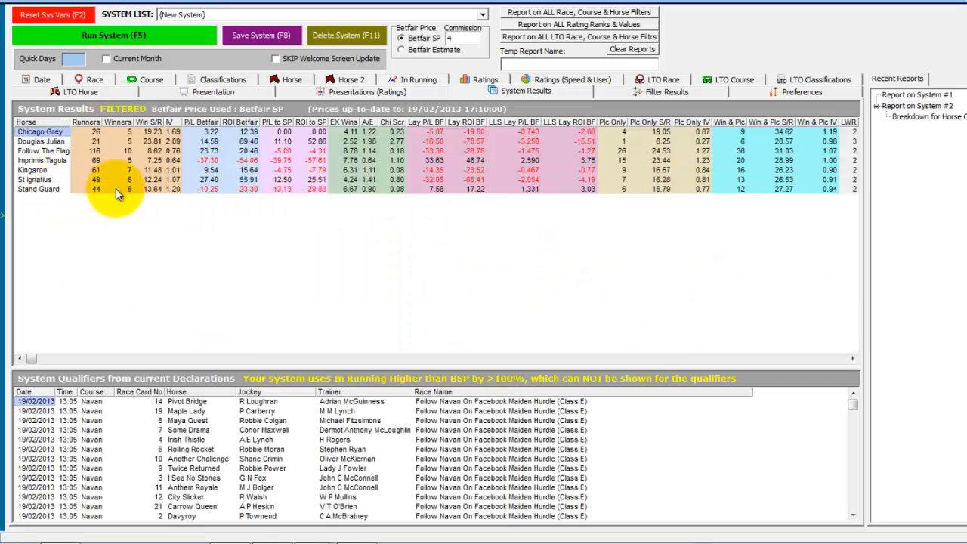
Review Stand Guard's race breakdown through to the most recent run and return to the horse summary.
{"action": "double_click", "coordinate": [46, 191]}
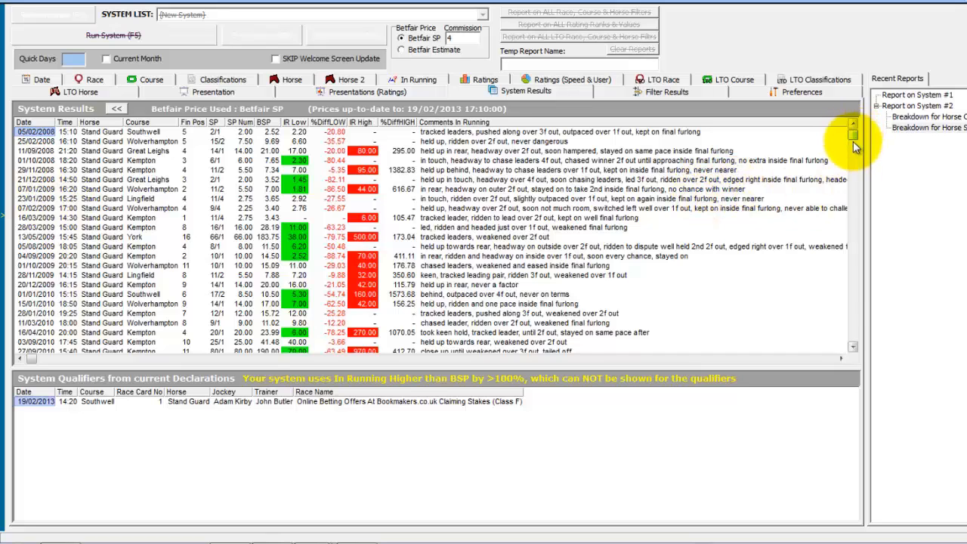
{"action": "left_click_drag", "start_coordinate": [852, 134], "coordinate": [852, 337]}
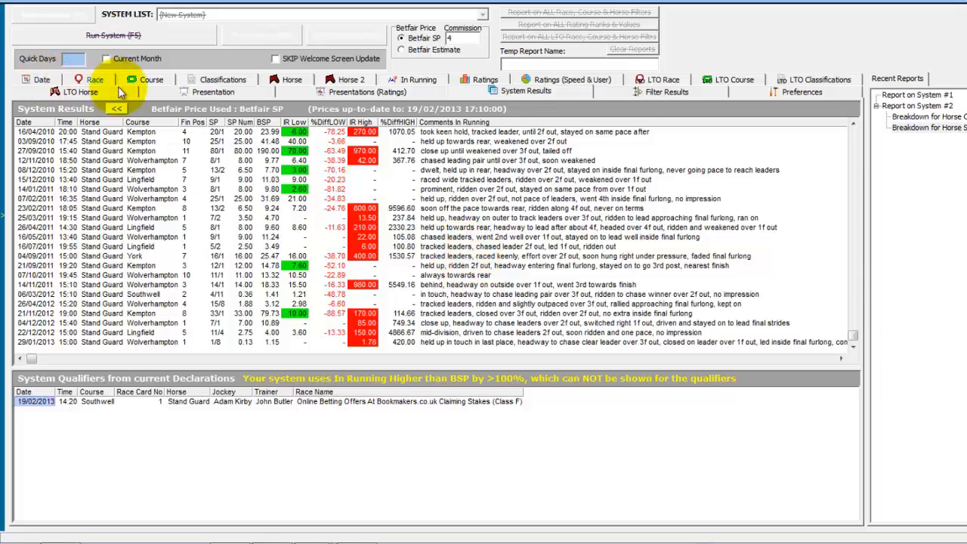
{"action": "left_click", "coordinate": [117, 111]}
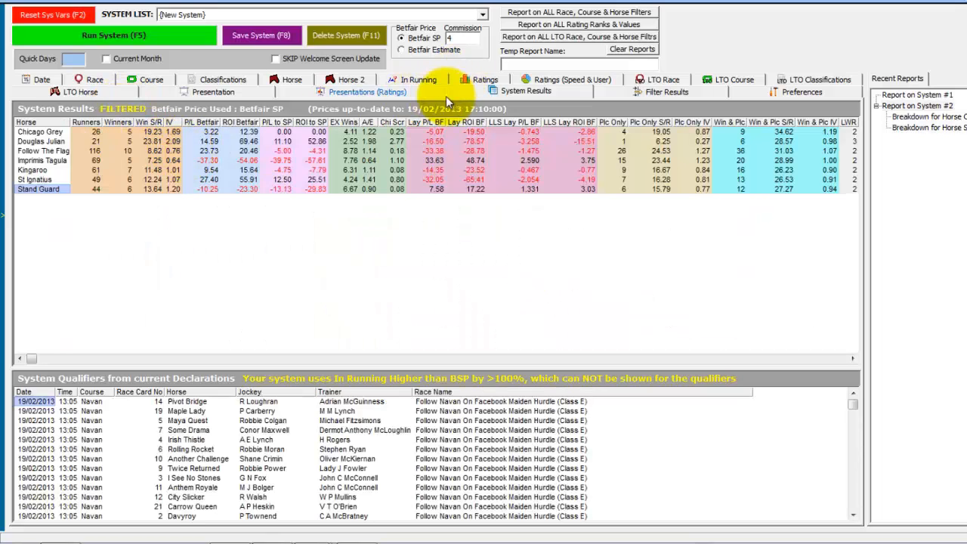
Clear the percentage higher than Betfair SP, set the Highest In Running Price to >100 and rerun the system.
{"action": "left_click", "coordinate": [404, 83]}
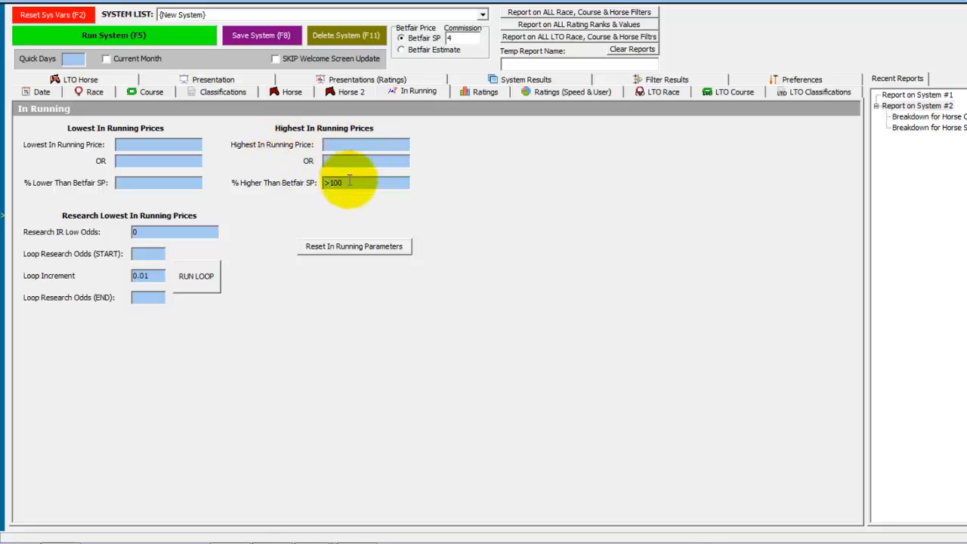
{"action": "left_click_drag", "start_coordinate": [349, 183], "coordinate": [311, 186]}
{"action": "key", "text": "Delete"}
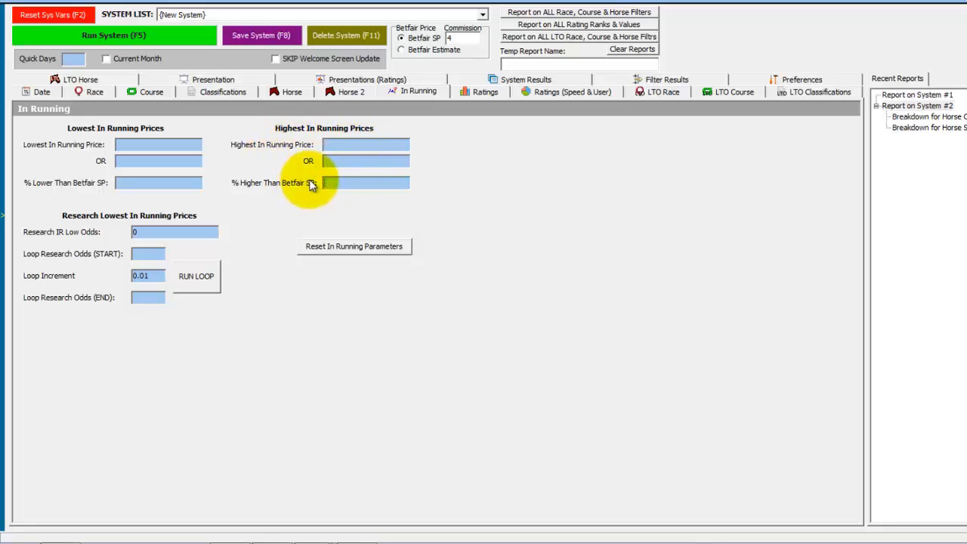
{"action": "left_click", "coordinate": [343, 146]}
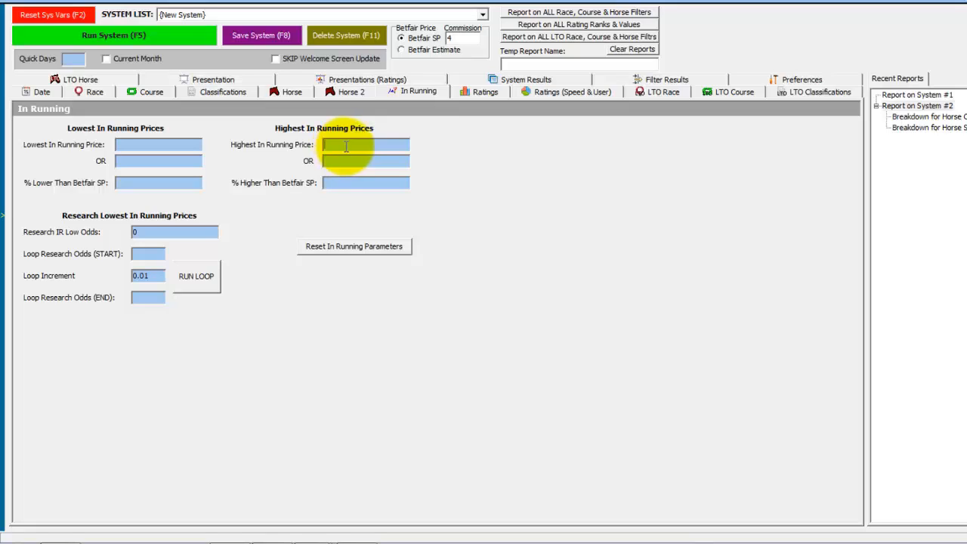
{"action": "type", "text": ">100"}
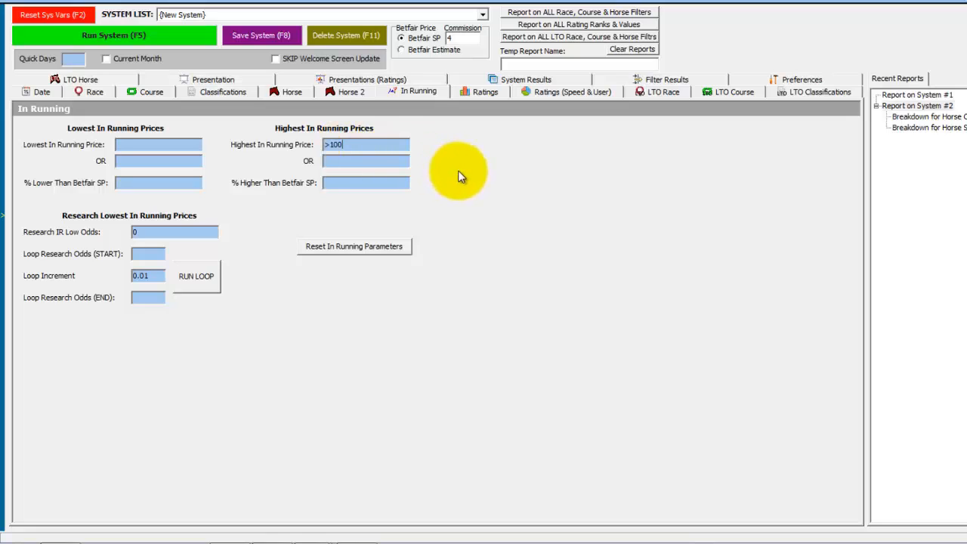
{"action": "left_click", "coordinate": [135, 35]}
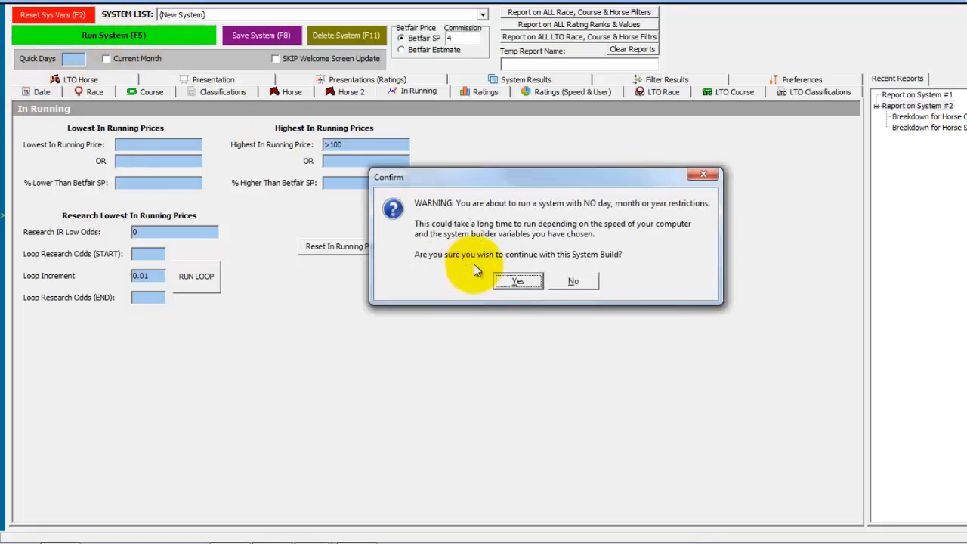
{"action": "left_click", "coordinate": [519, 281]}
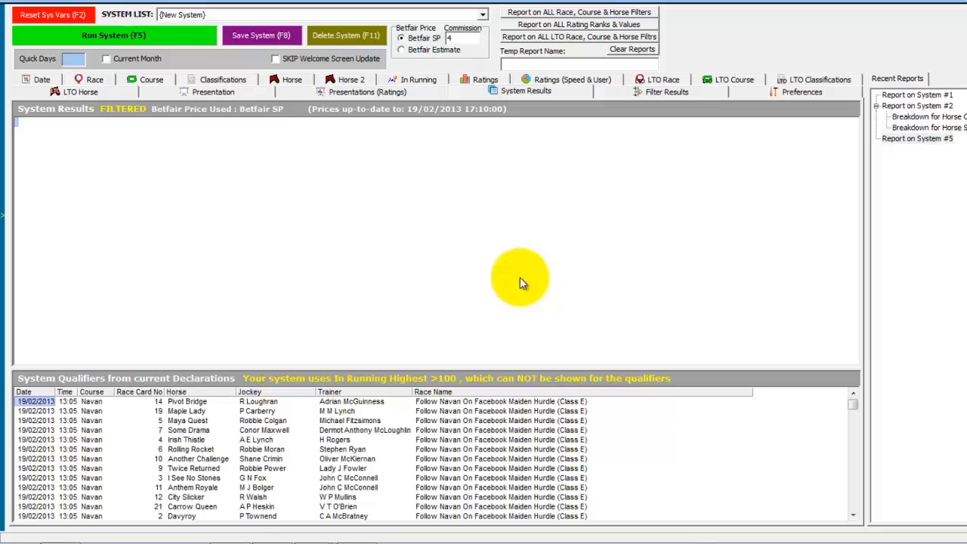
Turn off the results filter, rerun the system and sort the horses by winners in descending order.
{"action": "left_click", "coordinate": [655, 92]}
{"action": "left_click", "coordinate": [87, 140]}
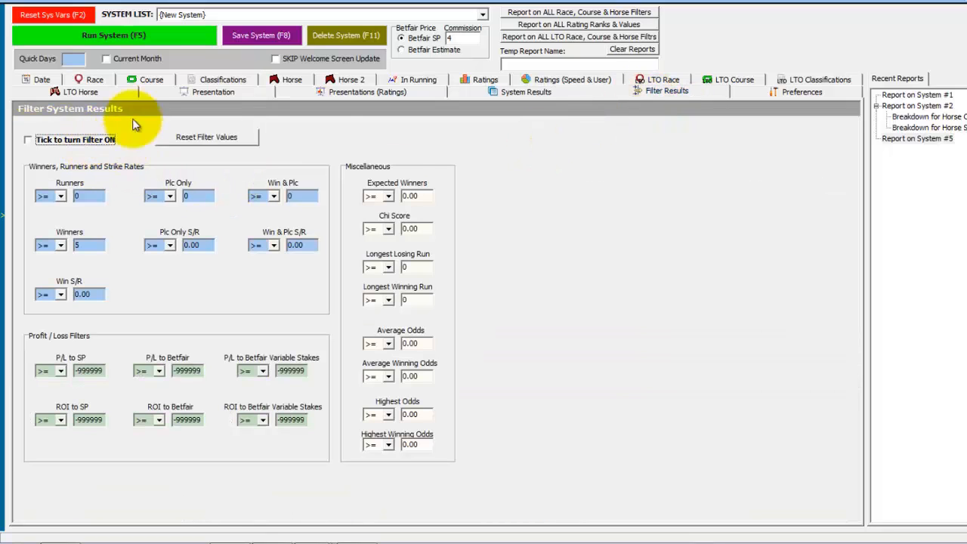
{"action": "left_click", "coordinate": [114, 36]}
{"action": "left_click", "coordinate": [495, 282]}
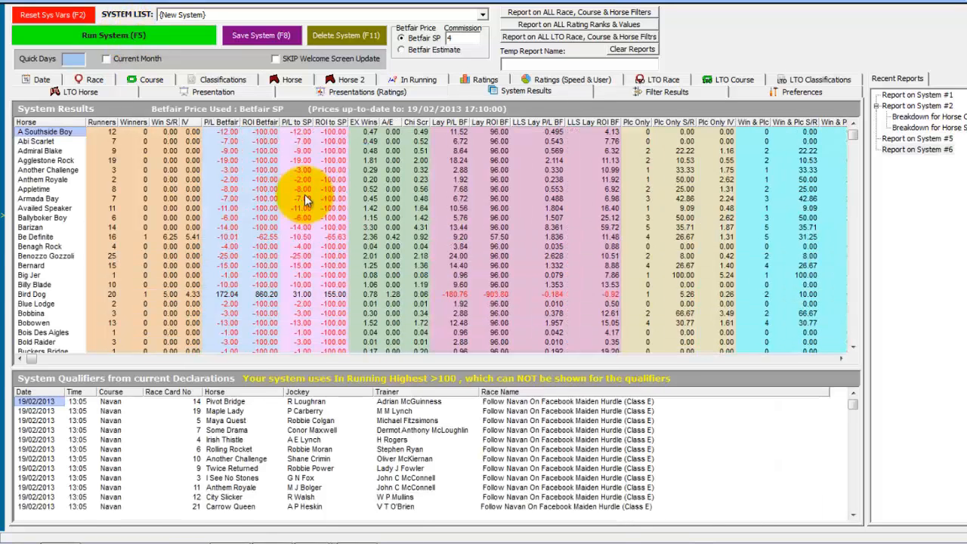
{"action": "left_click", "coordinate": [133, 122]}
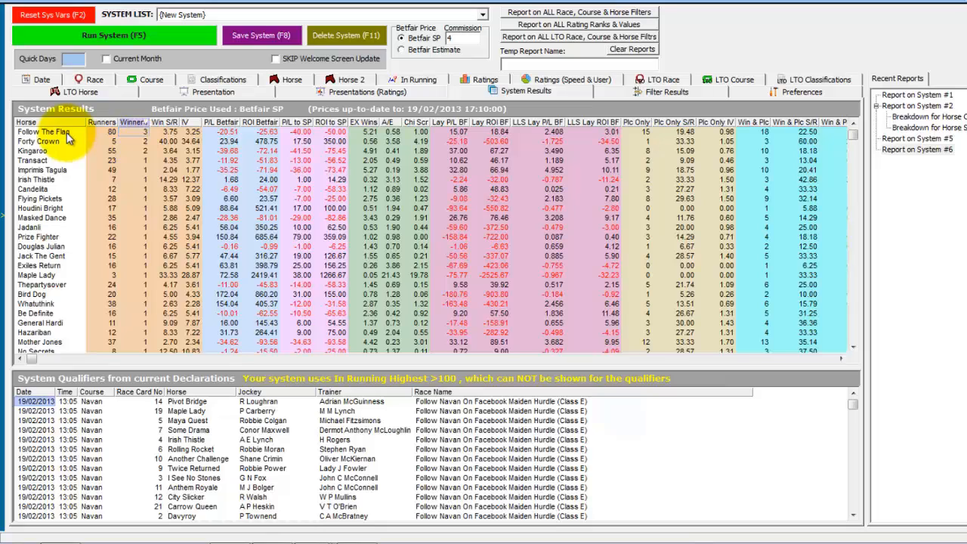
Set the horse finishing position filter to 1, review the race breakdown for Follow The Flag and return to the summary.
{"action": "left_click", "coordinate": [291, 80]}
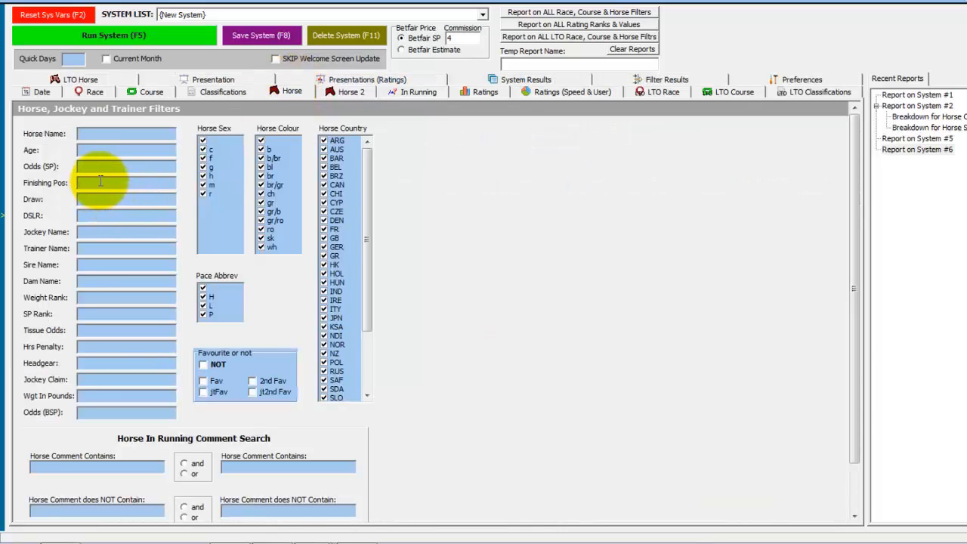
{"action": "type", "text": "1"}
{"action": "left_click", "coordinate": [529, 80]}
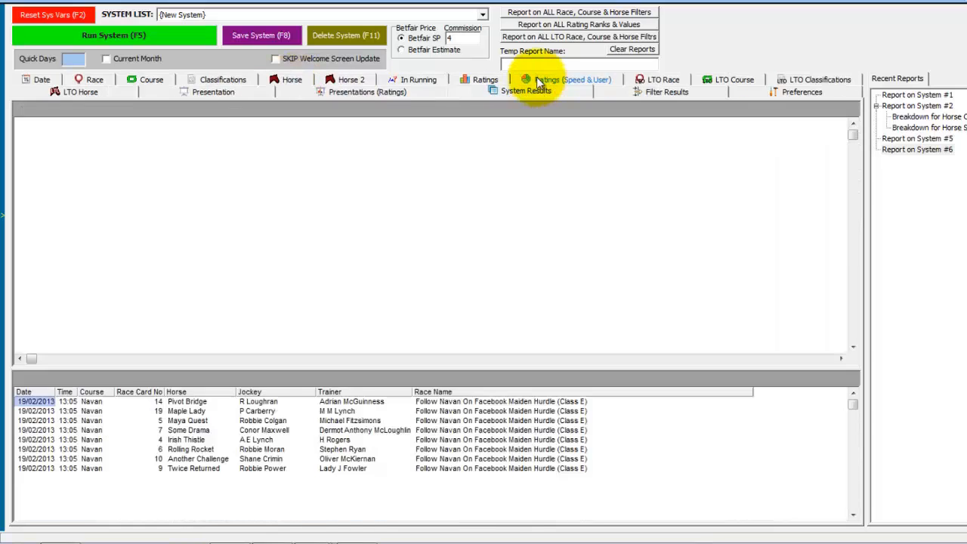
{"action": "double_click", "coordinate": [55, 134]}
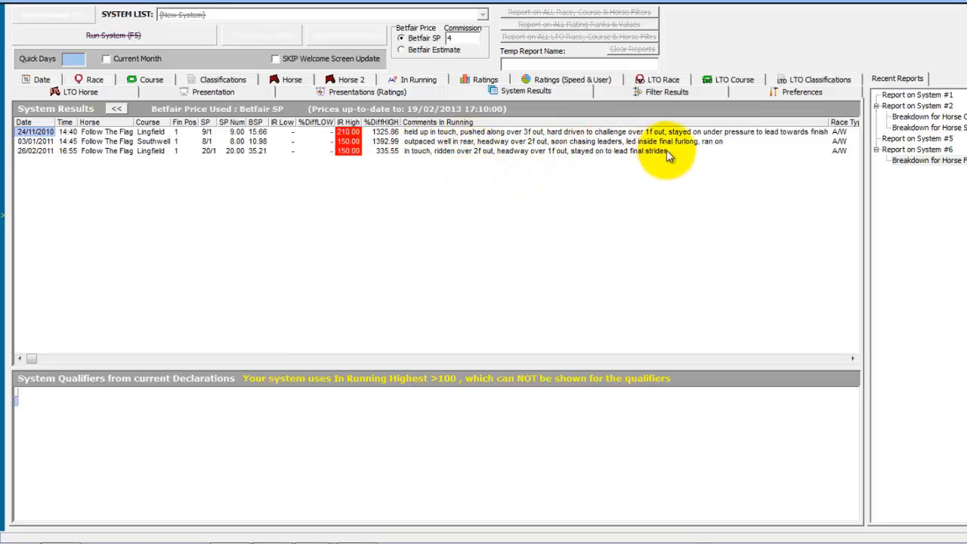
{"action": "left_click", "coordinate": [117, 108]}
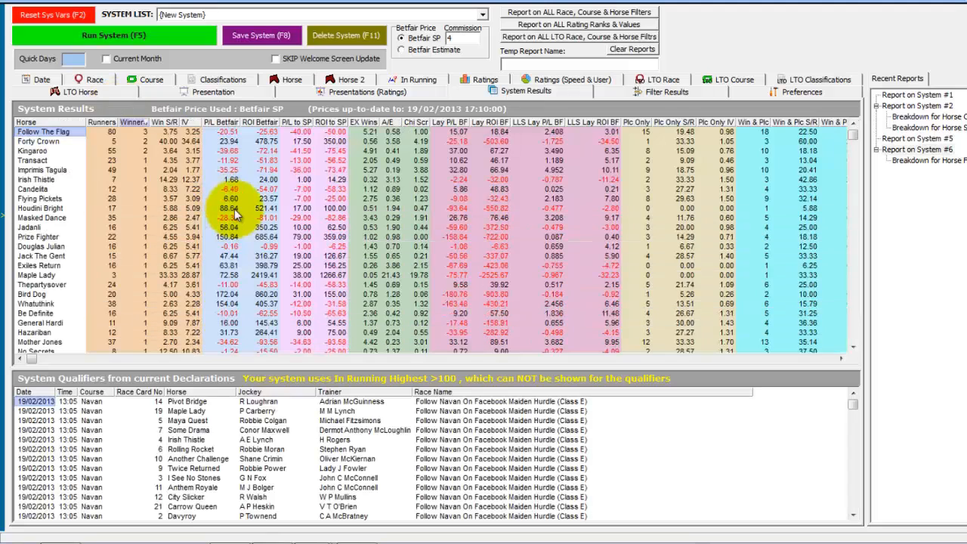
Limit the course filter to Towcester by deselecting all courses and enabling only that one.
{"action": "left_click", "coordinate": [423, 83]}
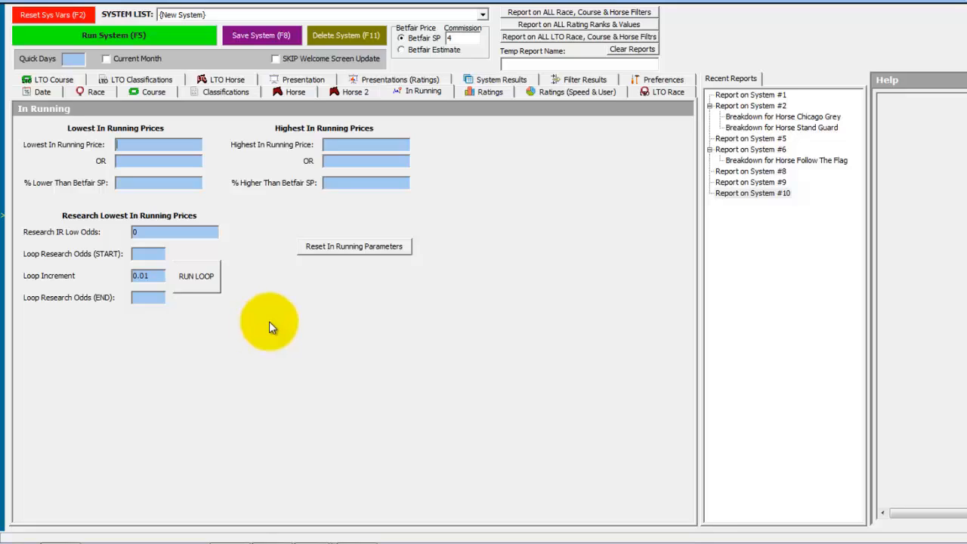
{"action": "left_click", "coordinate": [145, 90]}
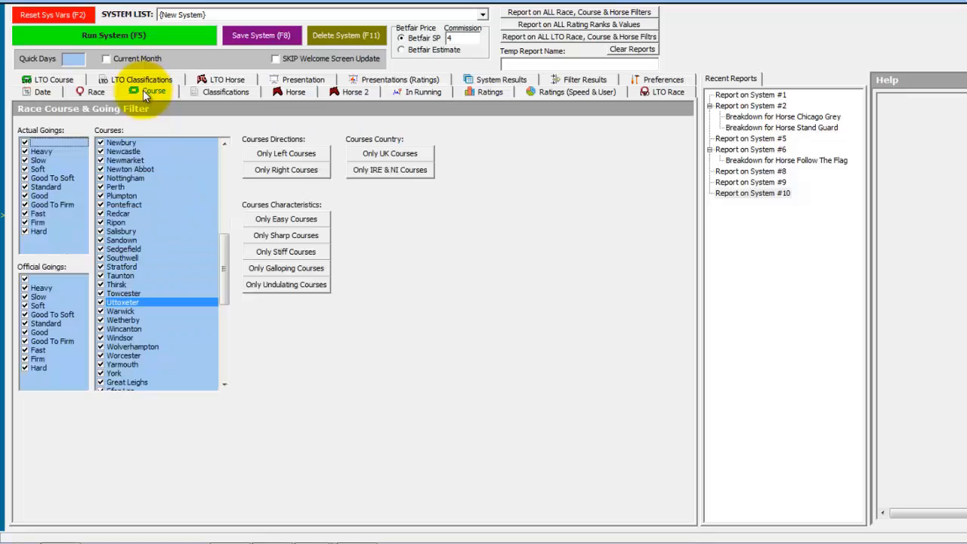
{"action": "right_click", "coordinate": [152, 242]}
{"action": "left_click", "coordinate": [184, 265]}
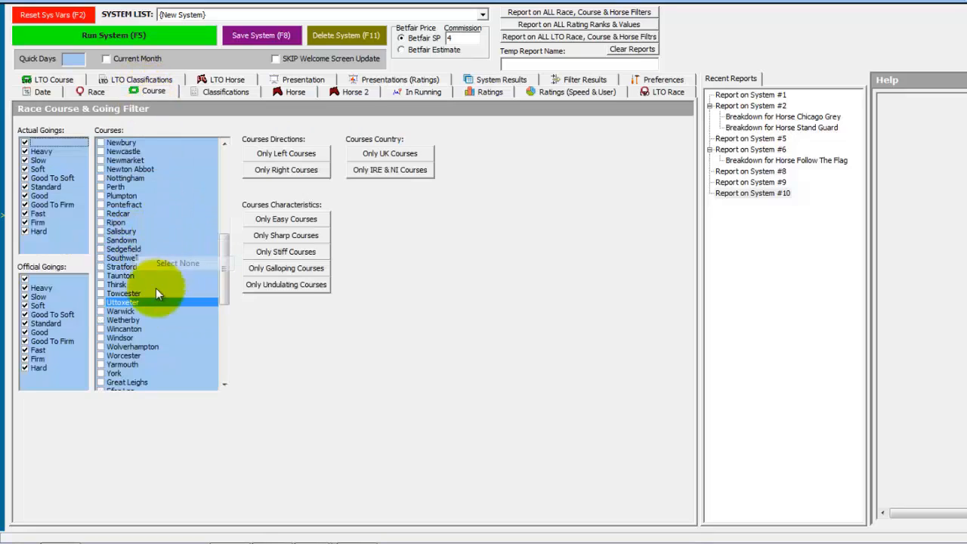
{"action": "left_click", "coordinate": [103, 293]}
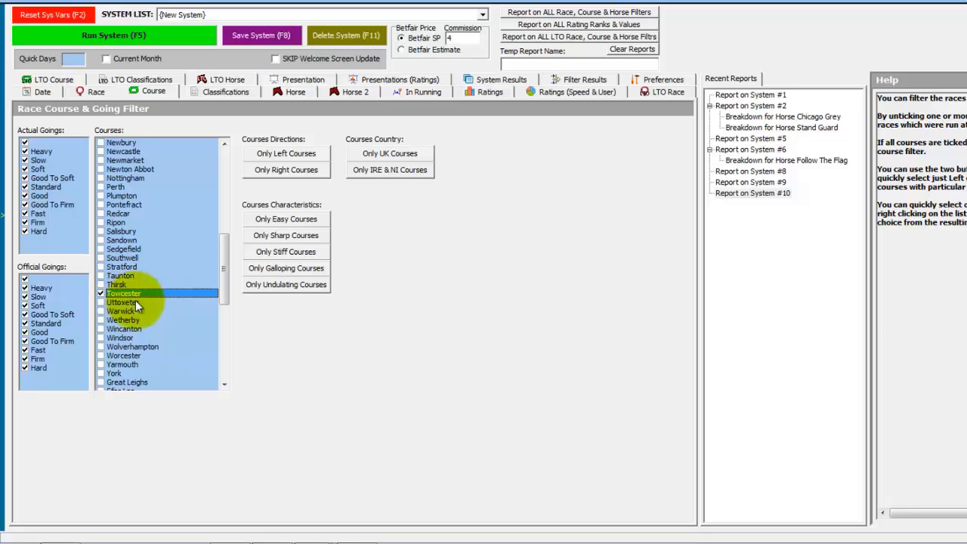
Set the Lowest In Running Price to <=1.38 and the Research IR Low Odds to 1.38, and run the system.
{"action": "left_click", "coordinate": [425, 93]}
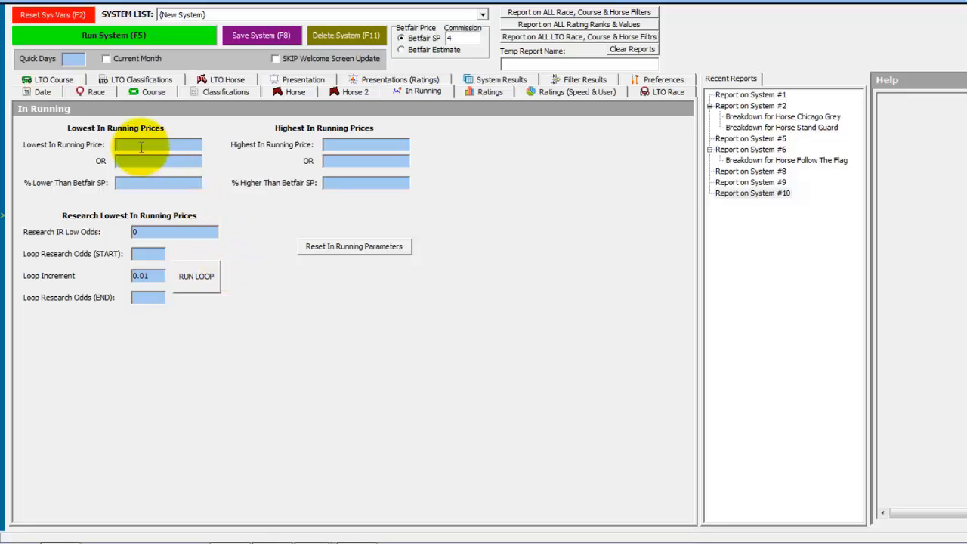
{"action": "type", "text": "<=1.38"}
{"action": "left_click", "coordinate": [133, 232]}
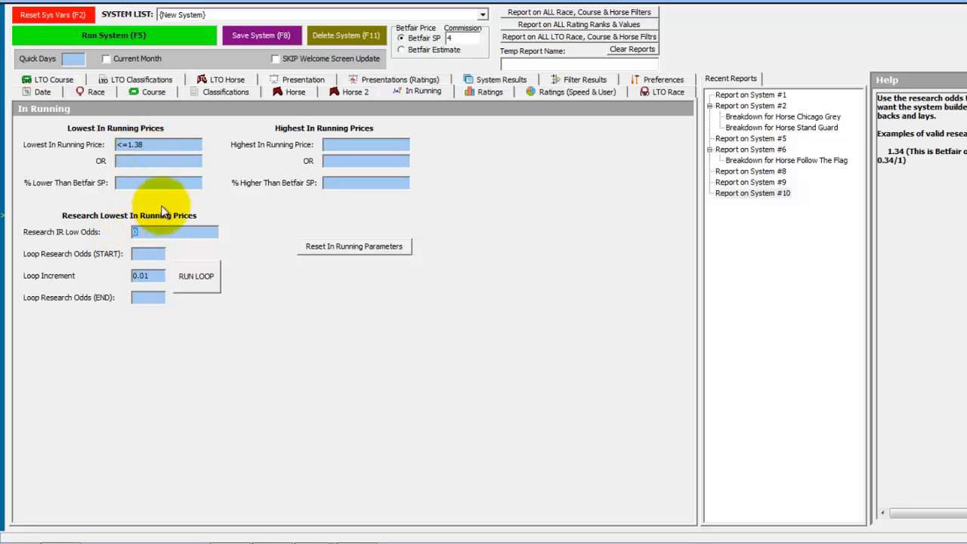
{"action": "type", "text": "1.38"}
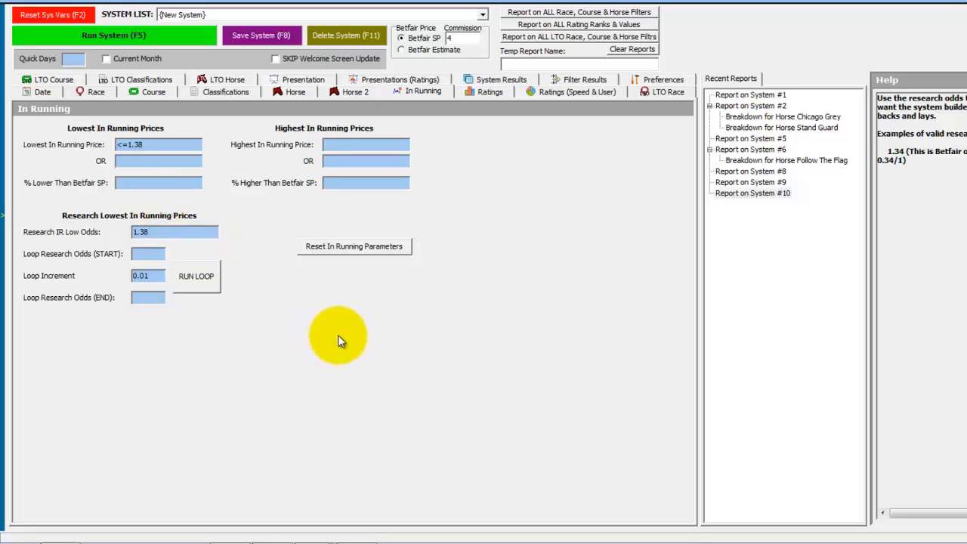
{"action": "left_click", "coordinate": [171, 183]}
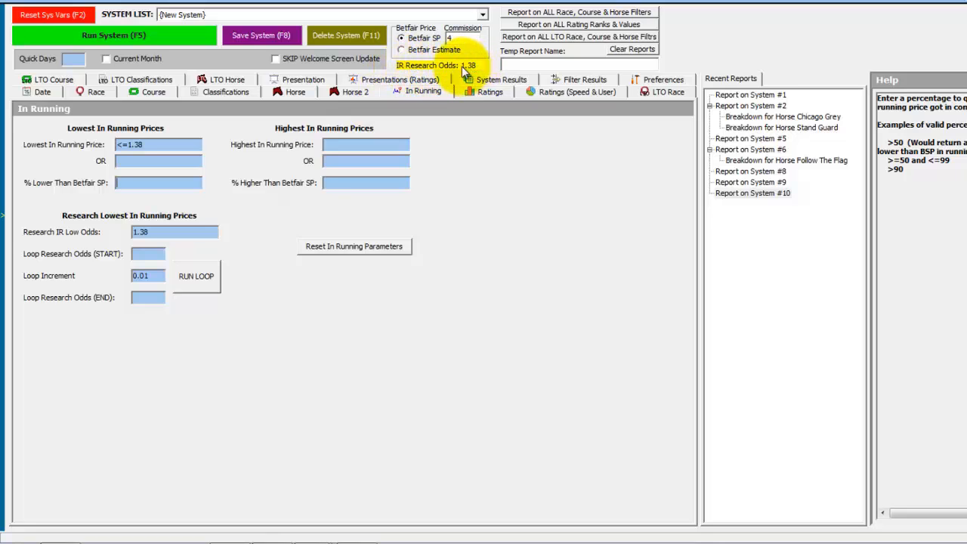
{"action": "left_click", "coordinate": [164, 35]}
{"action": "left_click", "coordinate": [518, 282]}
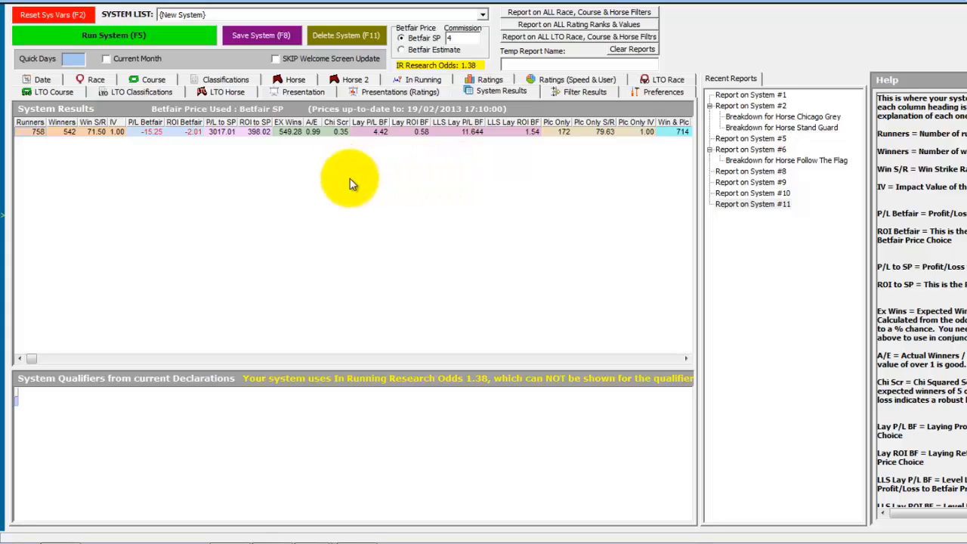
Break the results down by race type and rerun the system.
{"action": "left_click", "coordinate": [317, 91]}
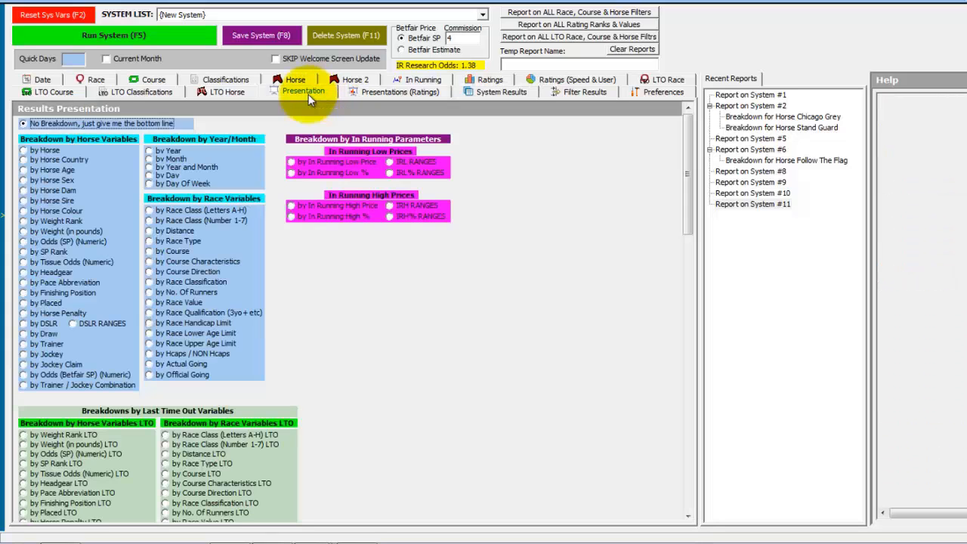
{"action": "left_click", "coordinate": [173, 241]}
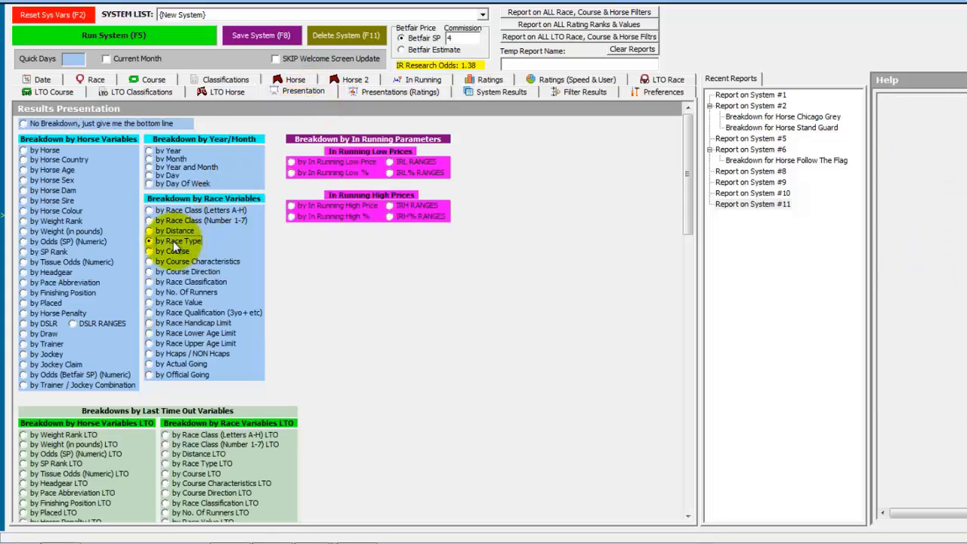
{"action": "left_click", "coordinate": [148, 34]}
{"action": "left_click", "coordinate": [517, 281]}
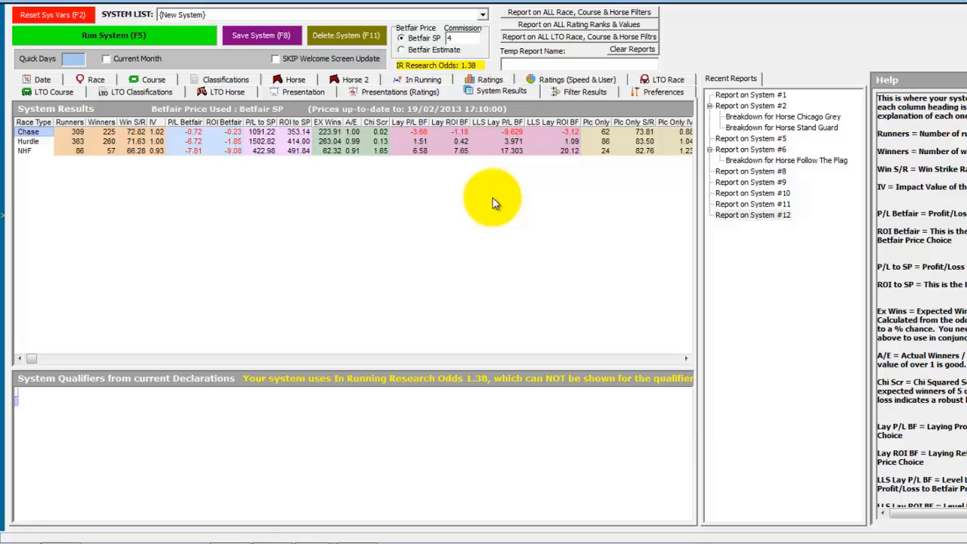
Restrict the race types to NHF only by excluding Turf, A/W, Chase and Hurdle, and rerun the system.
{"action": "left_click", "coordinate": [95, 79]}
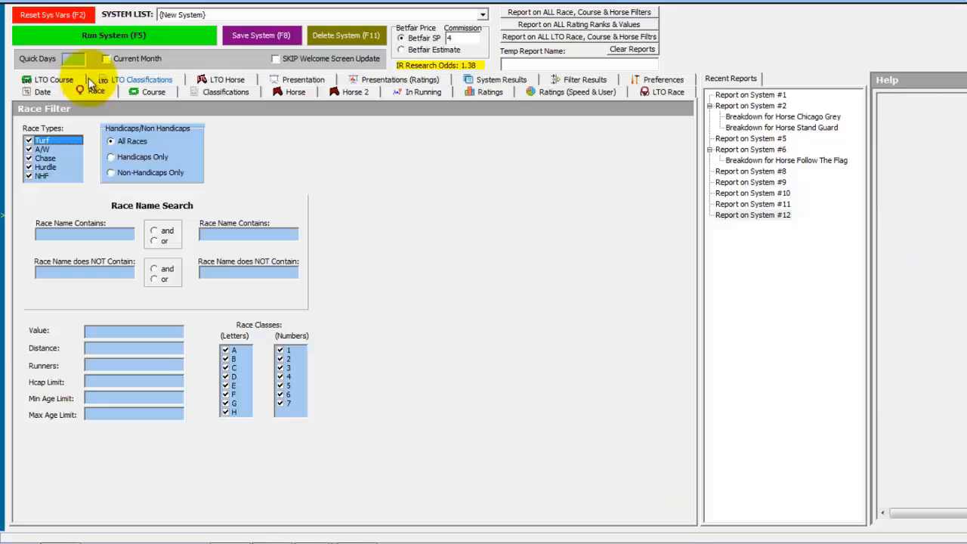
{"action": "left_click", "coordinate": [30, 141]}
{"action": "left_click", "coordinate": [29, 149]}
{"action": "left_click", "coordinate": [30, 158]}
{"action": "left_click", "coordinate": [30, 167]}
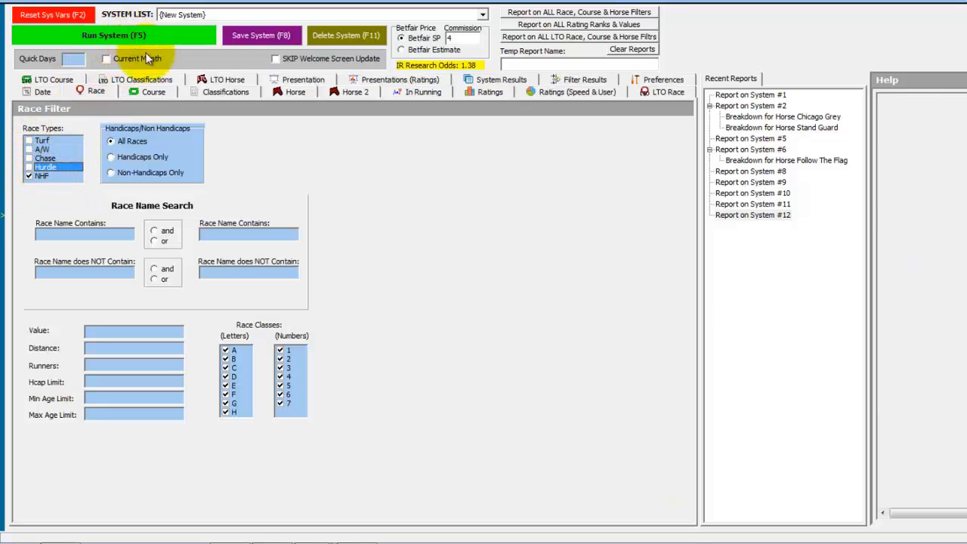
{"action": "key", "text": "F5"}
{"action": "left_click", "coordinate": [456, 280]}
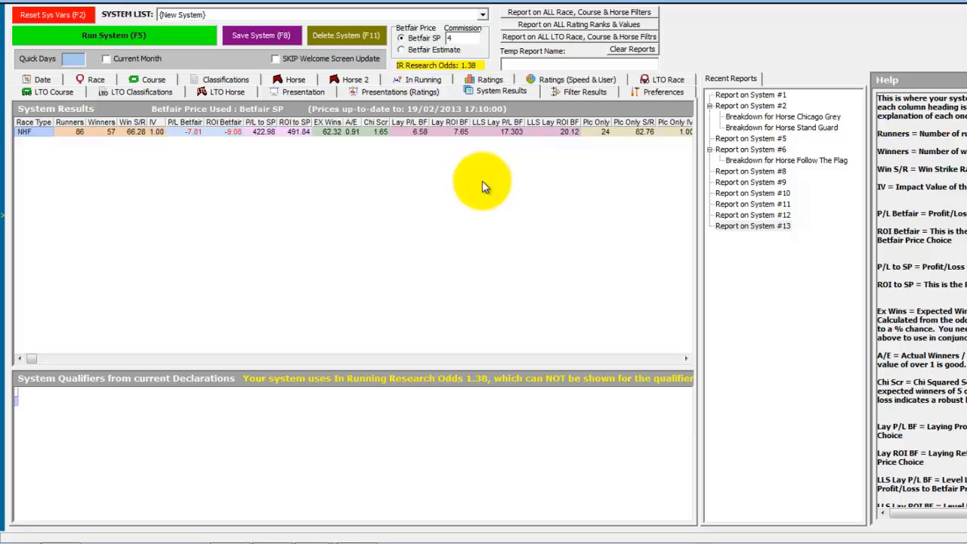
Loop the lowest in-running research odds from 1.01 to 1.38 in 0.01 increments.
{"action": "left_click", "coordinate": [413, 80]}
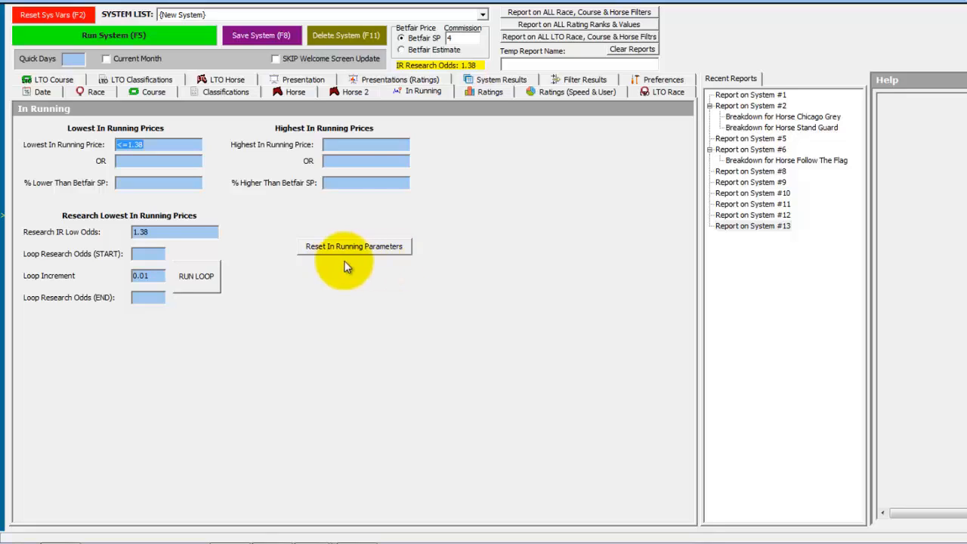
{"action": "left_click", "coordinate": [157, 256]}
{"action": "type", "text": "1.01"}
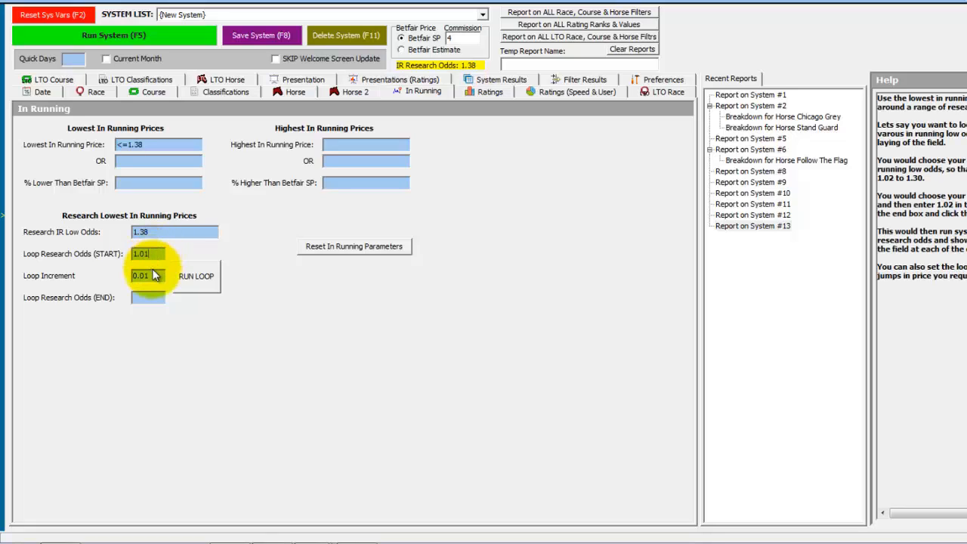
{"action": "left_click", "coordinate": [155, 277]}
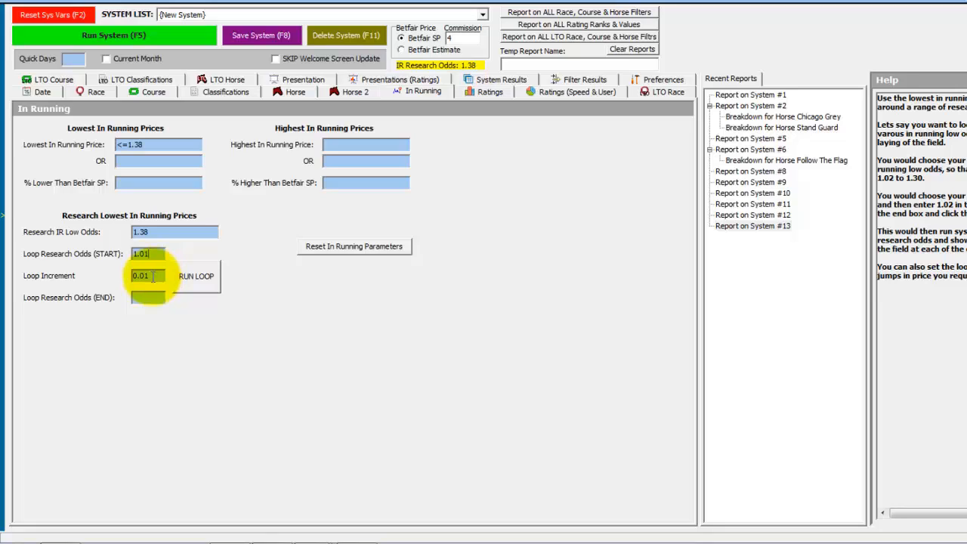
{"action": "left_click", "coordinate": [148, 298]}
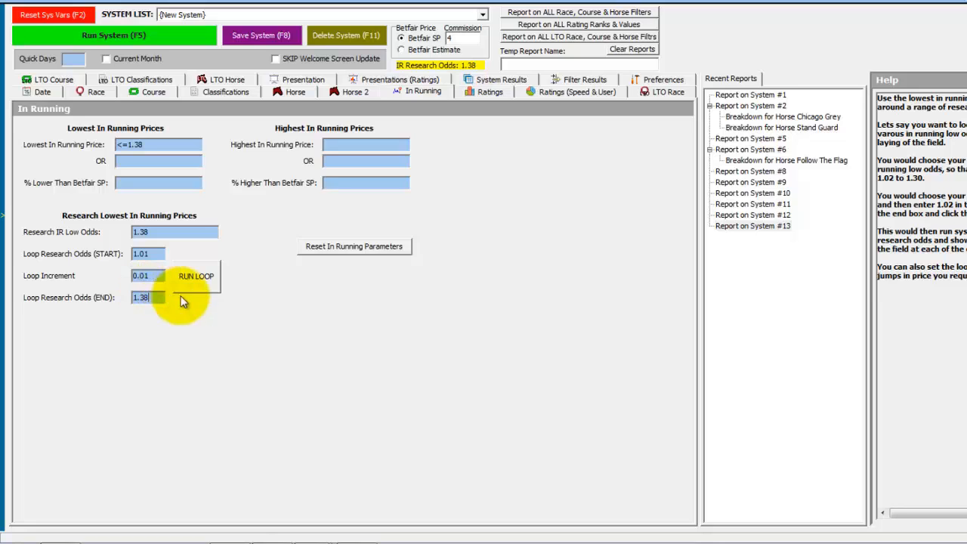
{"action": "left_click", "coordinate": [206, 275]}
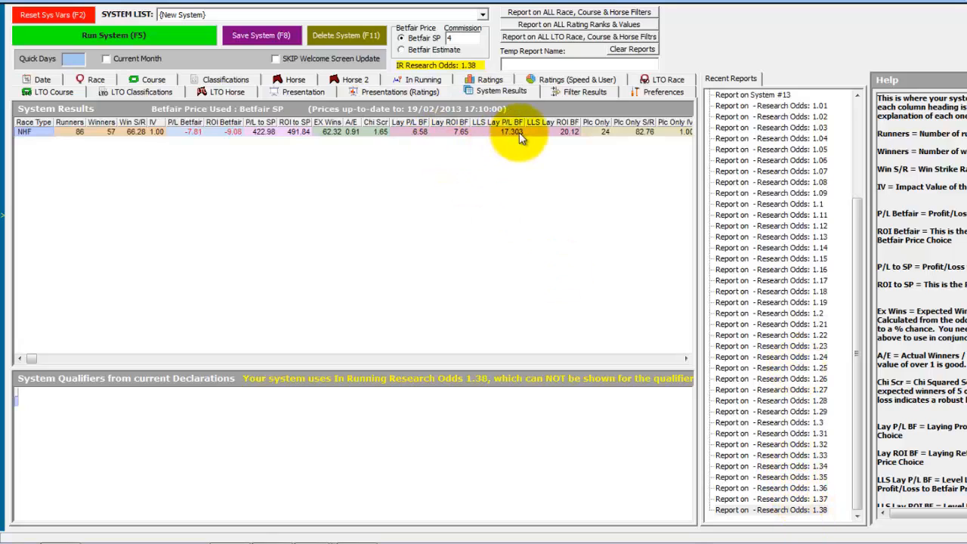
Compare the NHF lay results across the research odds reports from 1.37 down to 1.06, rechecking 1.3, 1.25 and 1.12.
{"action": "left_click", "coordinate": [818, 499]}
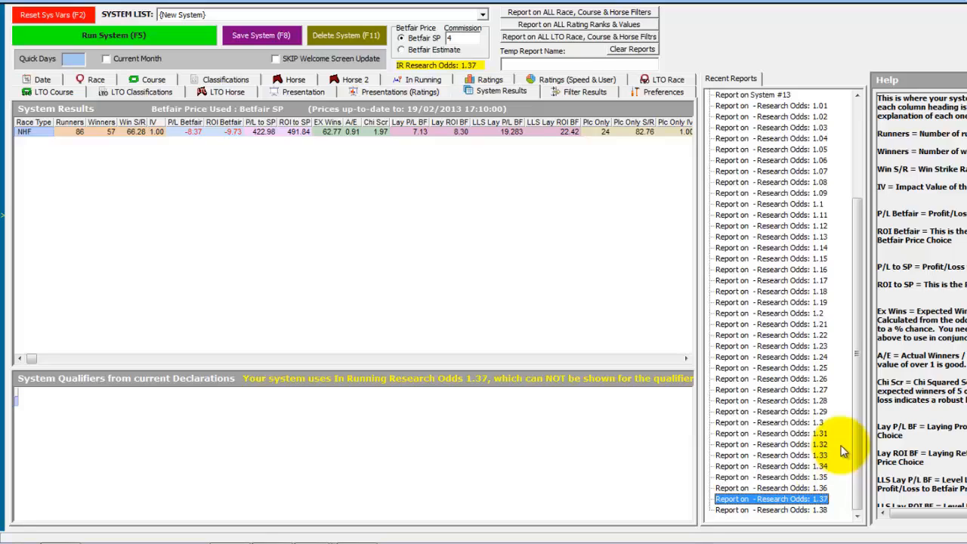
{"action": "key", "text": "Up"}
{"action": "key", "text": "Up"}
{"action": "key", "text": "Up"}
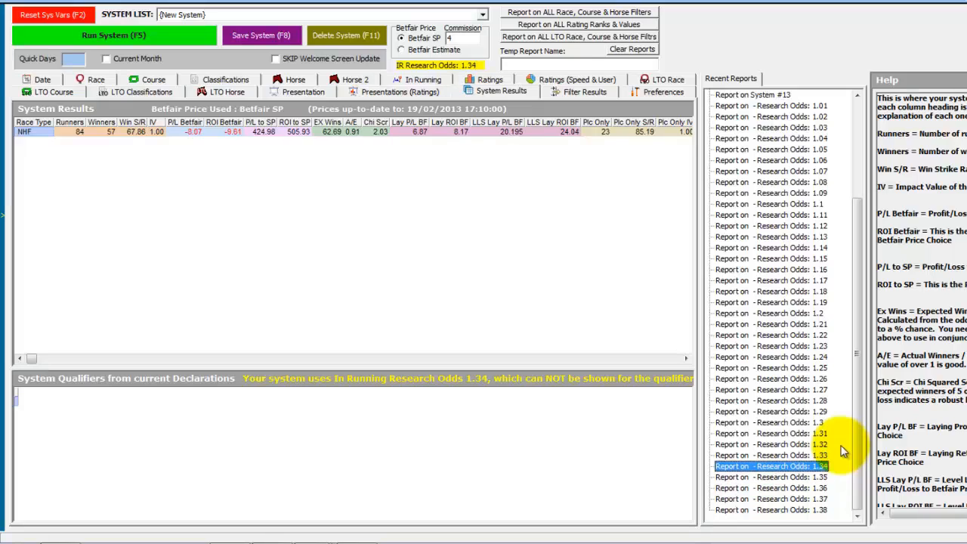
{"action": "key", "text": "Up"}
{"action": "key", "text": "Up"}
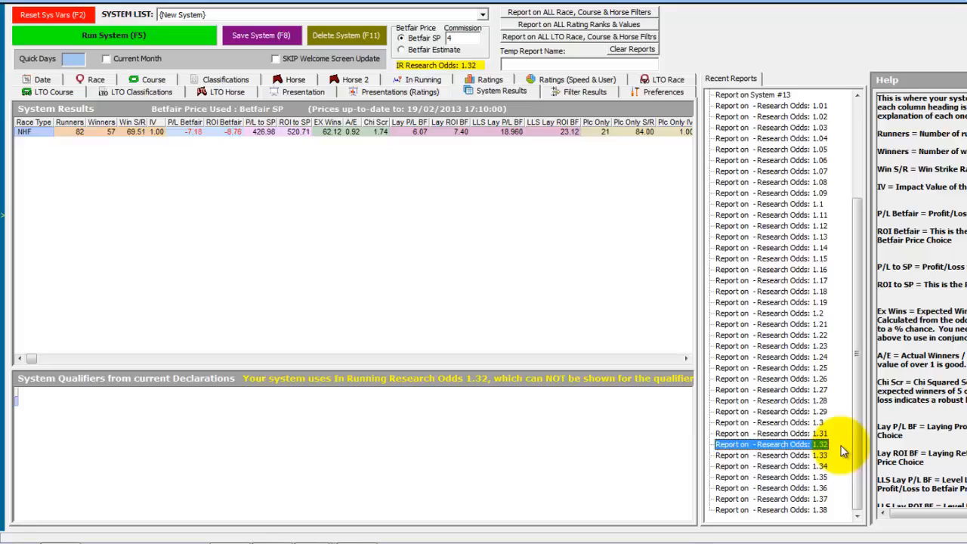
{"action": "key", "text": "Up"}
{"action": "key", "text": "Up"}
{"action": "key", "text": "Up"}
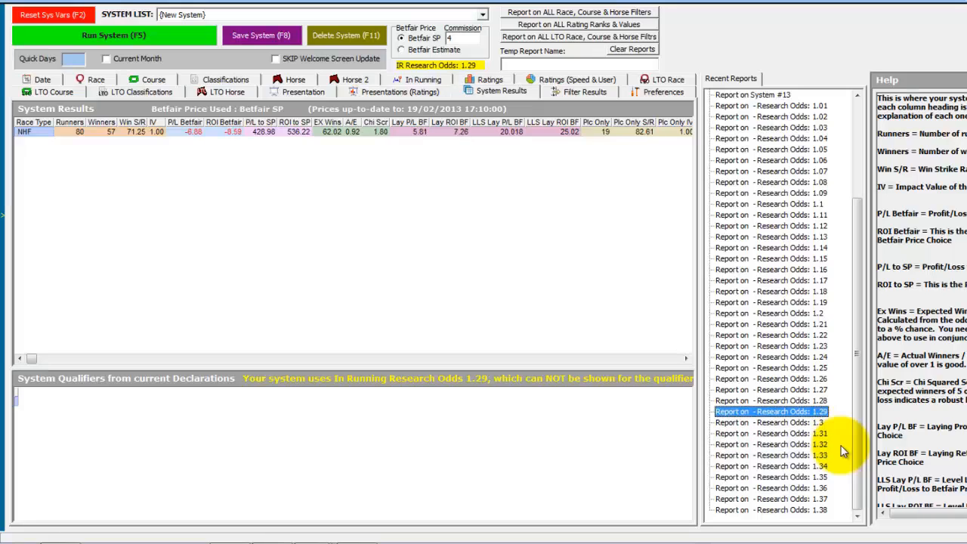
{"action": "key", "text": "Down"}
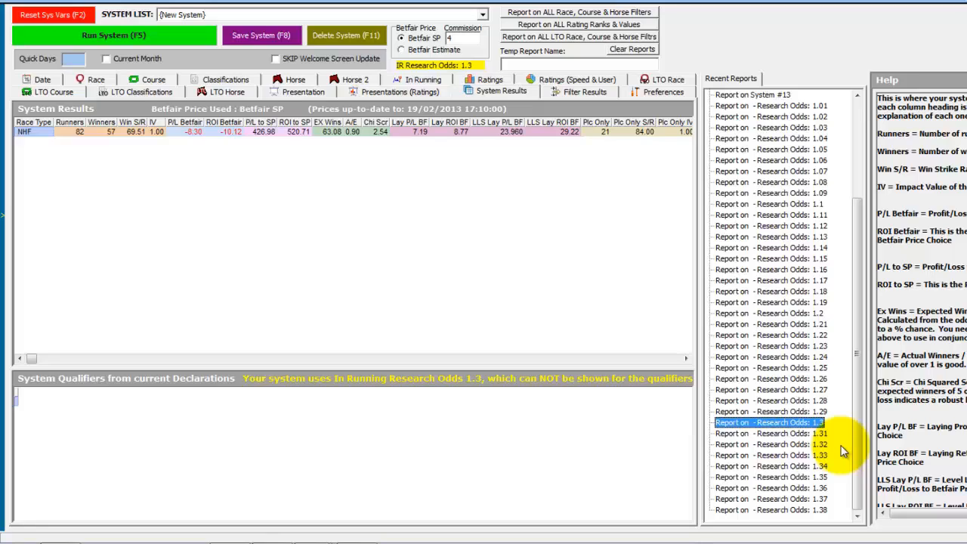
{"action": "key", "text": "Up"}
{"action": "key", "text": "Up"}
{"action": "key", "text": "Up"}
{"action": "key", "text": "Up"}
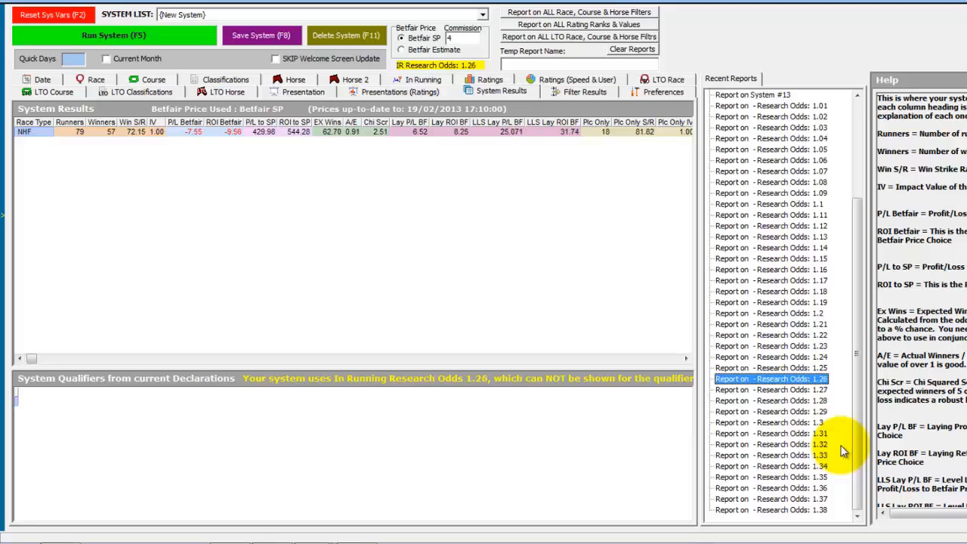
{"action": "key", "text": "Up"}
{"action": "key", "text": "Up"}
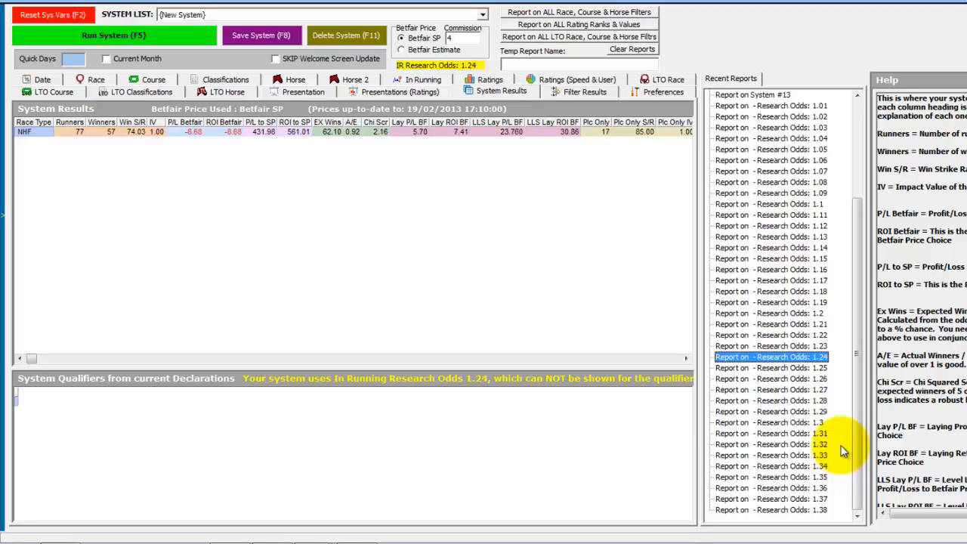
{"action": "key", "text": "Down"}
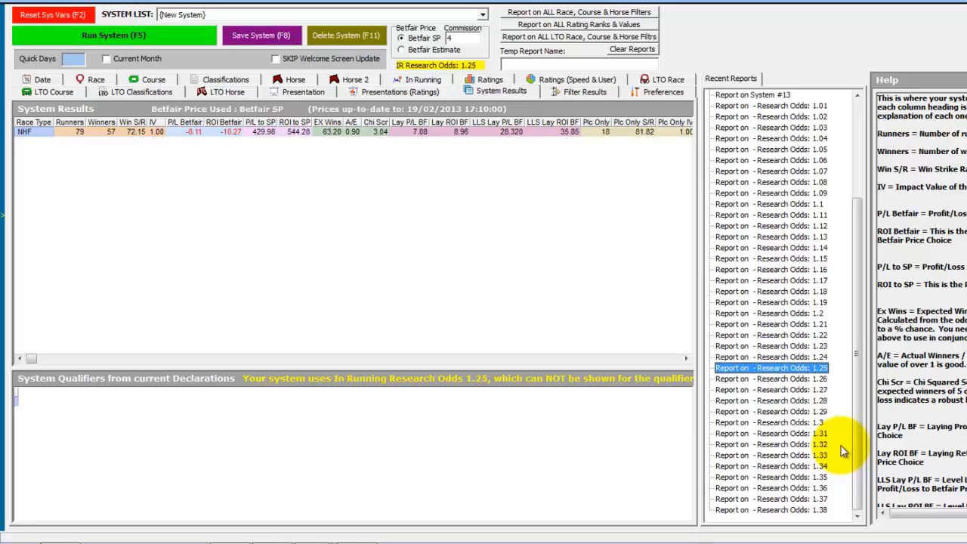
{"action": "key", "text": "Up"}
{"action": "key", "text": "Up"}
{"action": "key", "text": "Up"}
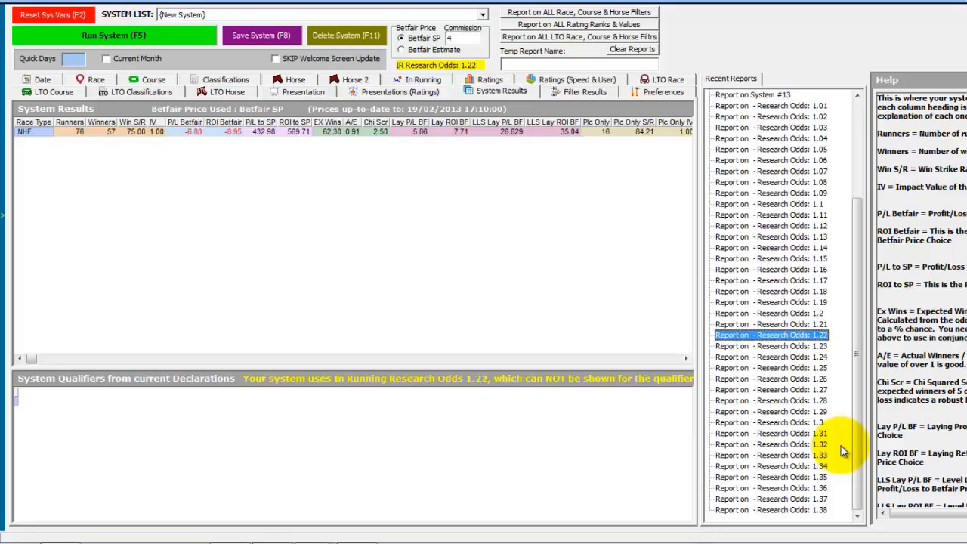
{"action": "key", "text": "Up"}
{"action": "key", "text": "Up"}
{"action": "key", "text": "Up"}
{"action": "key", "text": "Up"}
{"action": "key", "text": "Up"}
{"action": "key", "text": "Up"}
{"action": "key", "text": "Up"}
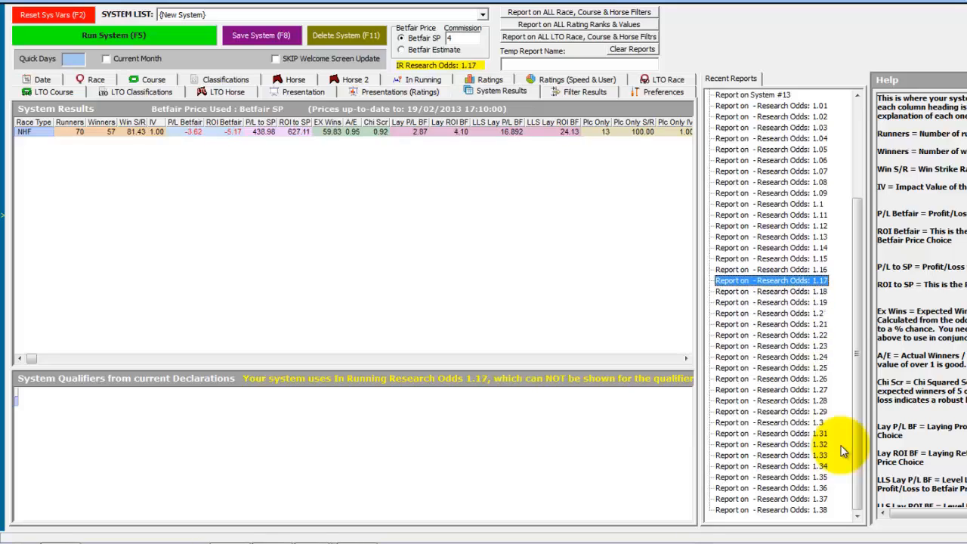
{"action": "key", "text": "Up"}
{"action": "key", "text": "Up"}
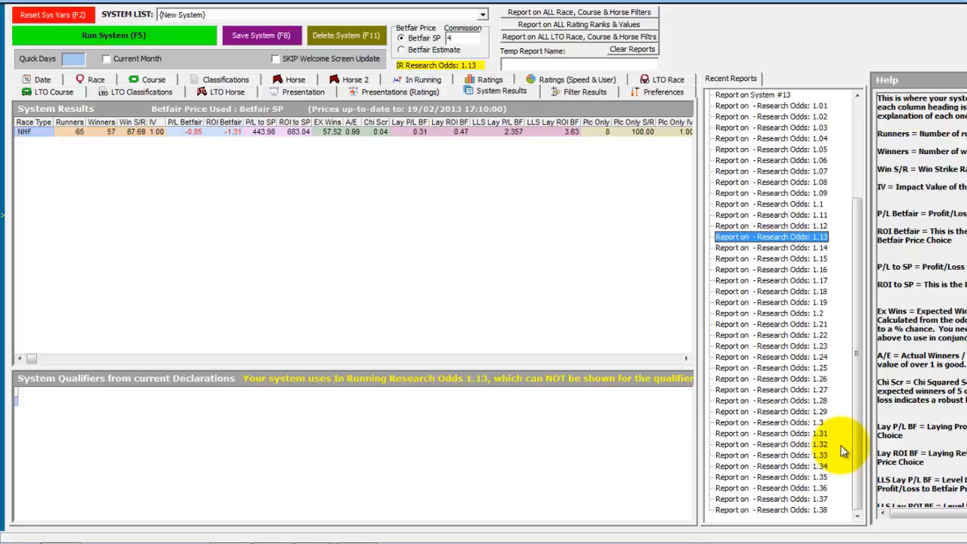
{"action": "key", "text": "Up"}
{"action": "key", "text": "Up"}
{"action": "key", "text": "Up"}
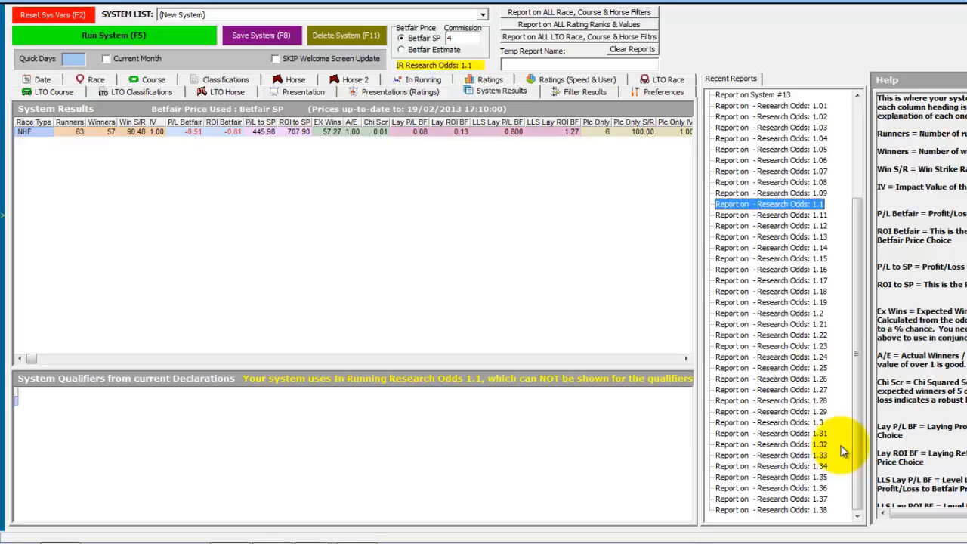
{"action": "key", "text": "Down"}
{"action": "key", "text": "Down"}
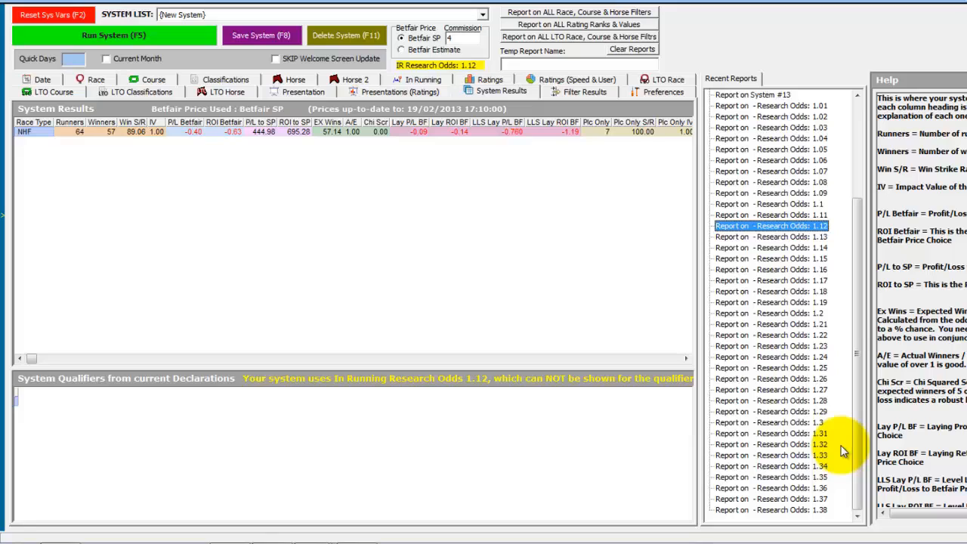
{"action": "key", "text": "Up"}
{"action": "key", "text": "Up"}
{"action": "key", "text": "Up"}
{"action": "key", "text": "Up"}
{"action": "key", "text": "Up"}
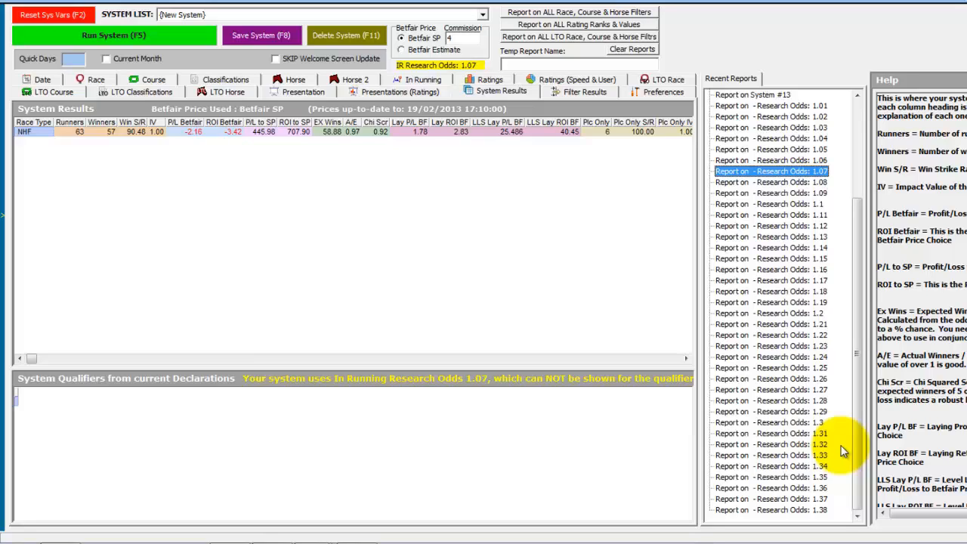
{"action": "key", "text": "Up"}
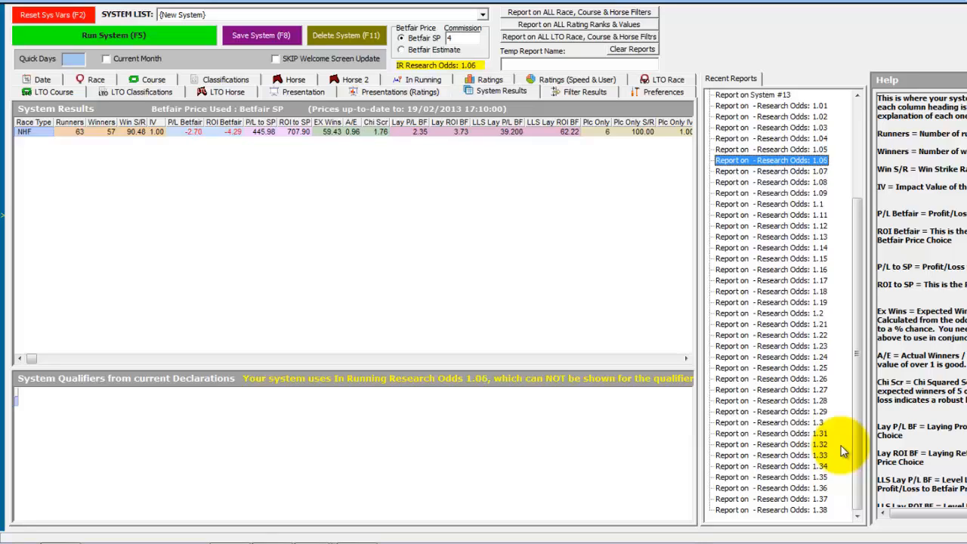
Check the NHF lay results in the research odds reports for 1.05 and 1.04.
{"action": "key", "text": "Up"}
{"action": "key", "text": "Up"}
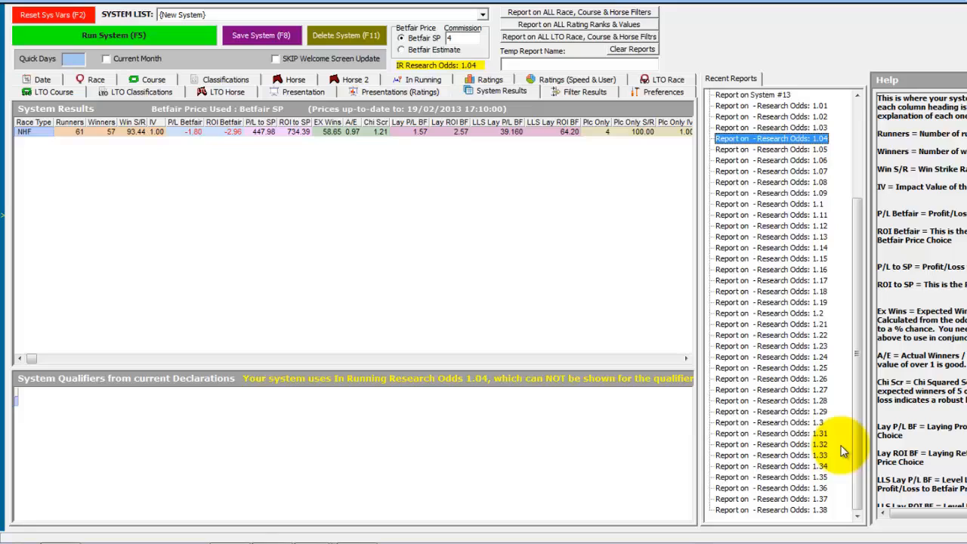
Reset the system variables and run a new system for the horse "stand guard" with no date restrictions.
{"action": "left_click", "coordinate": [51, 14]}
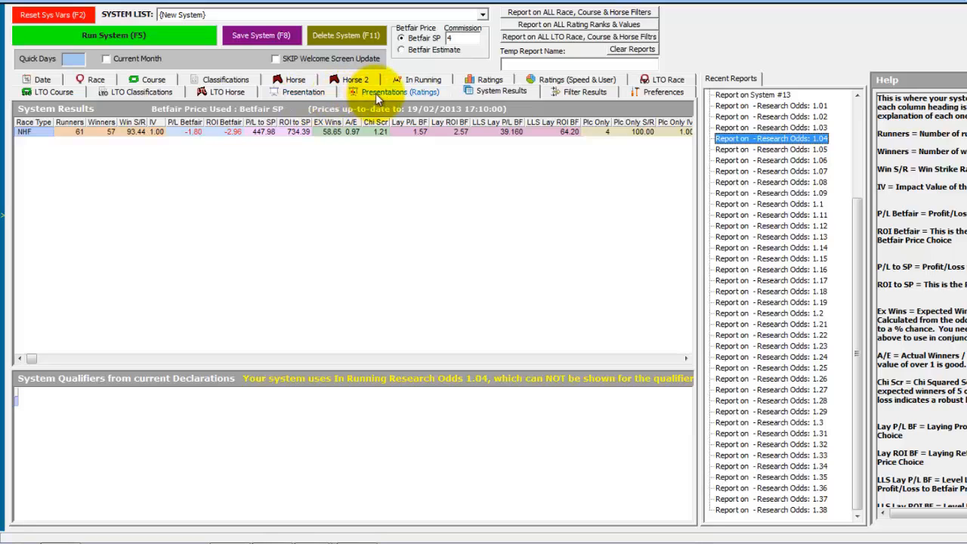
{"action": "left_click", "coordinate": [321, 93]}
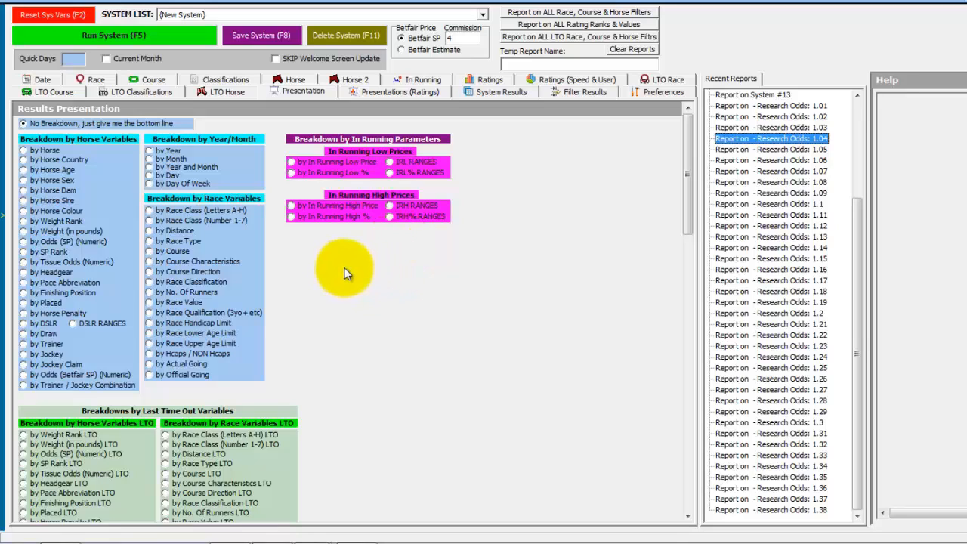
{"action": "left_click", "coordinate": [325, 161]}
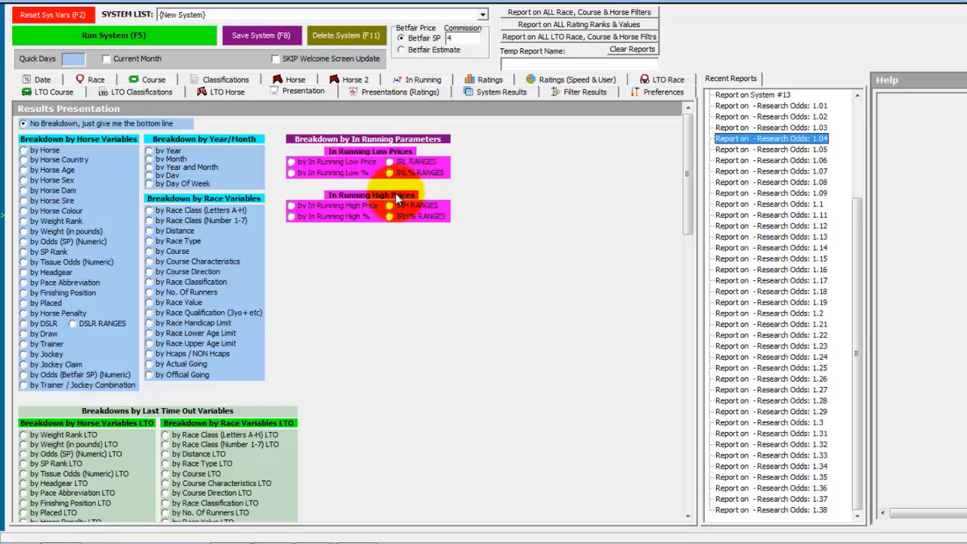
{"action": "left_click", "coordinate": [295, 80]}
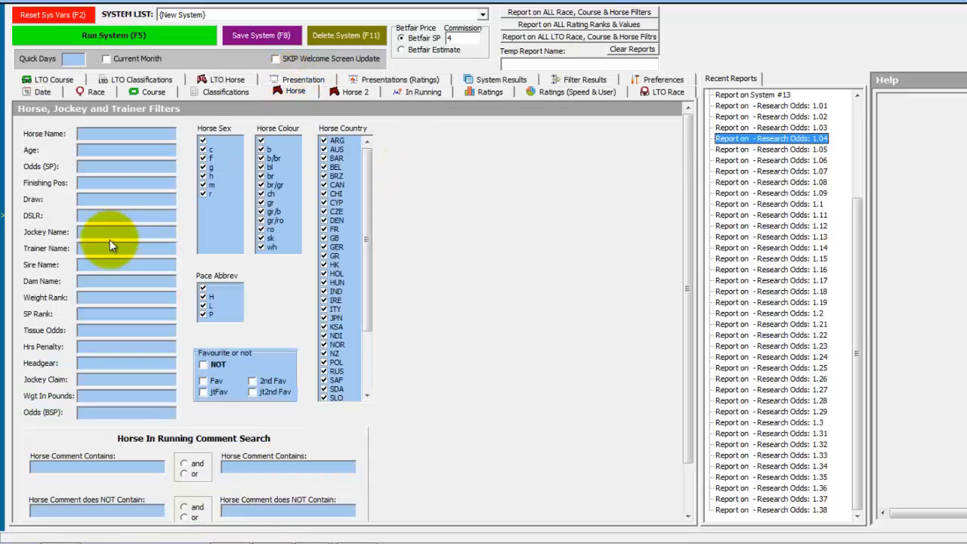
{"action": "left_click", "coordinate": [97, 135]}
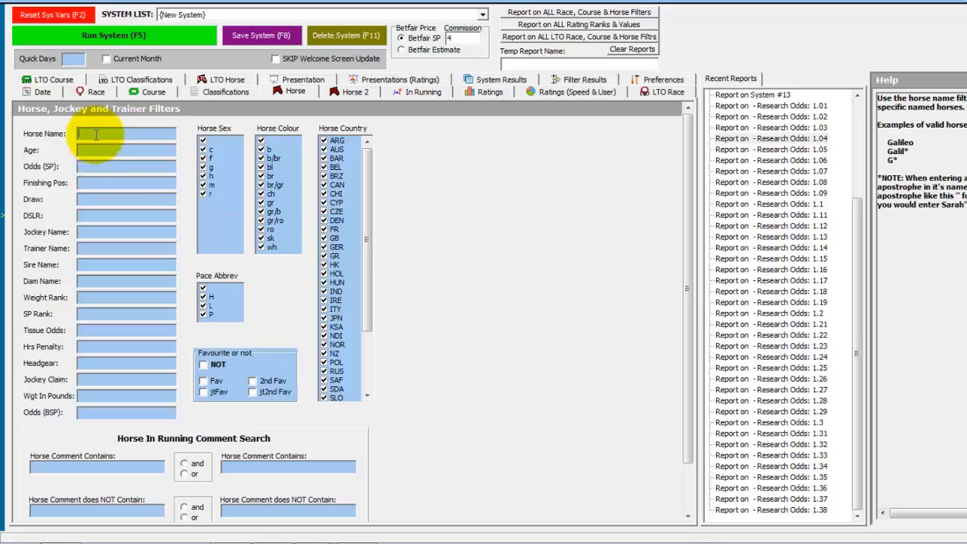
{"action": "type", "text": "stand gurard"}
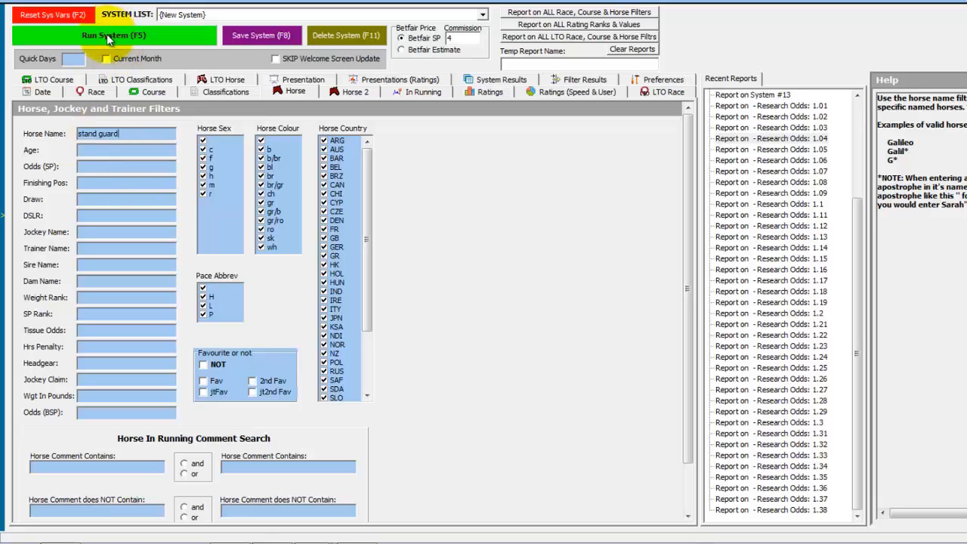
{"action": "left_click", "coordinate": [107, 36]}
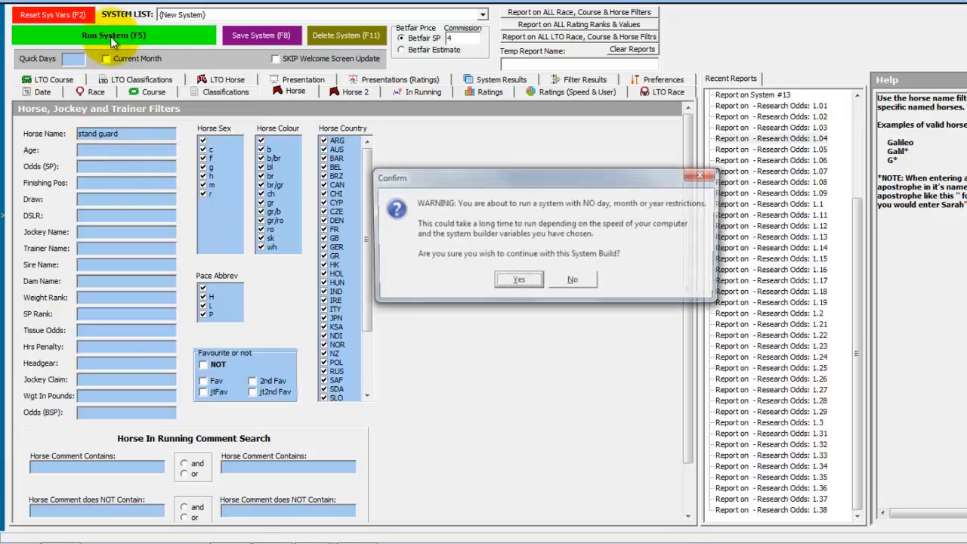
{"action": "left_click", "coordinate": [520, 284]}
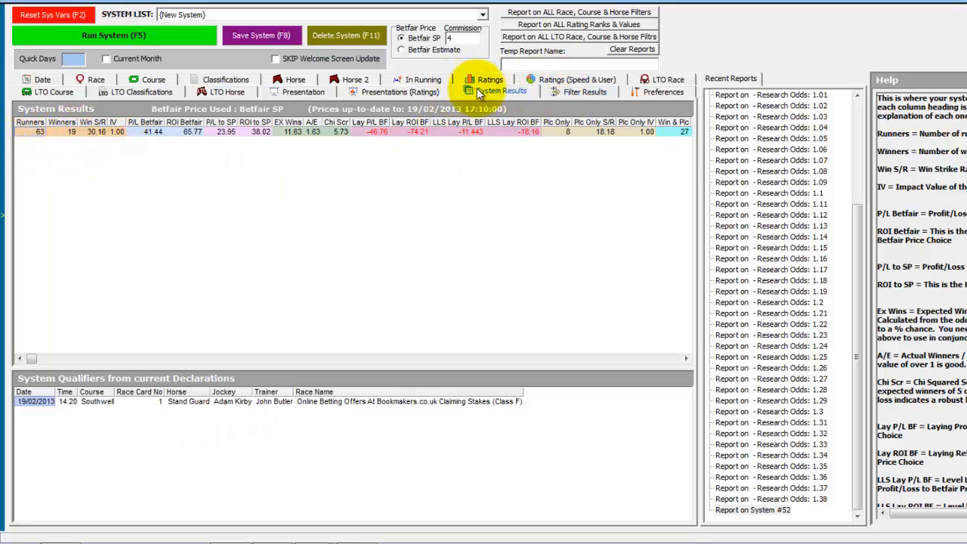
Break the horse's results down by In Running Low Price and rerun the system without date restrictions.
{"action": "left_click", "coordinate": [301, 92]}
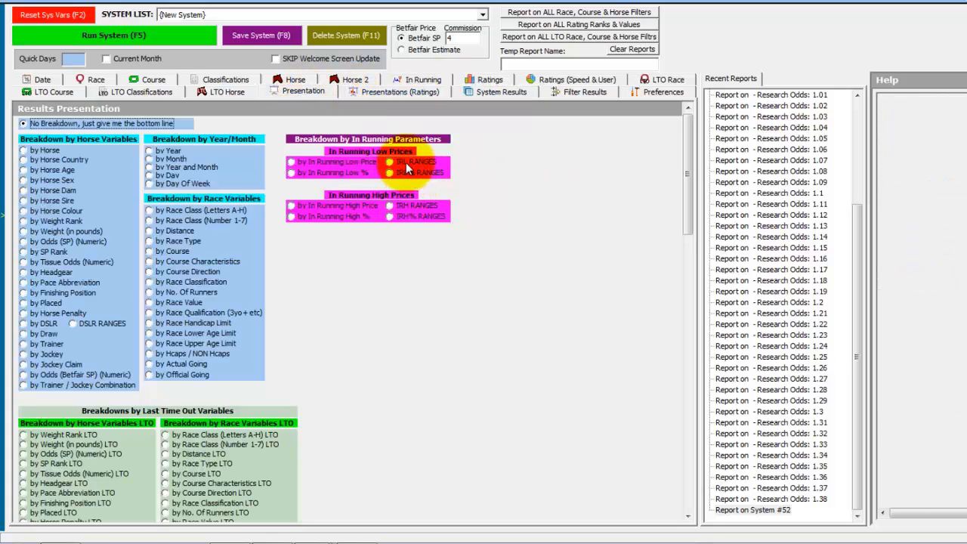
{"action": "left_click", "coordinate": [346, 162]}
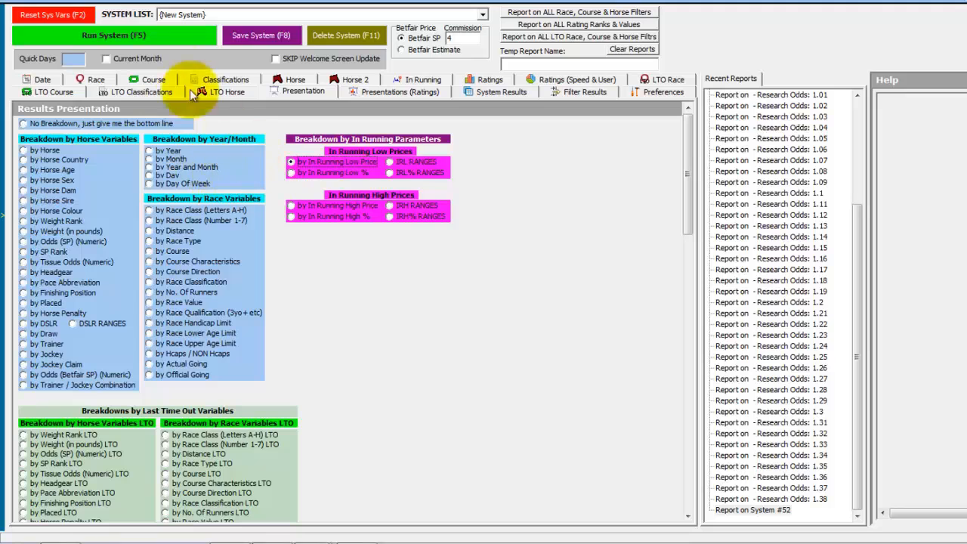
{"action": "left_click", "coordinate": [150, 34]}
{"action": "left_click", "coordinate": [508, 279]}
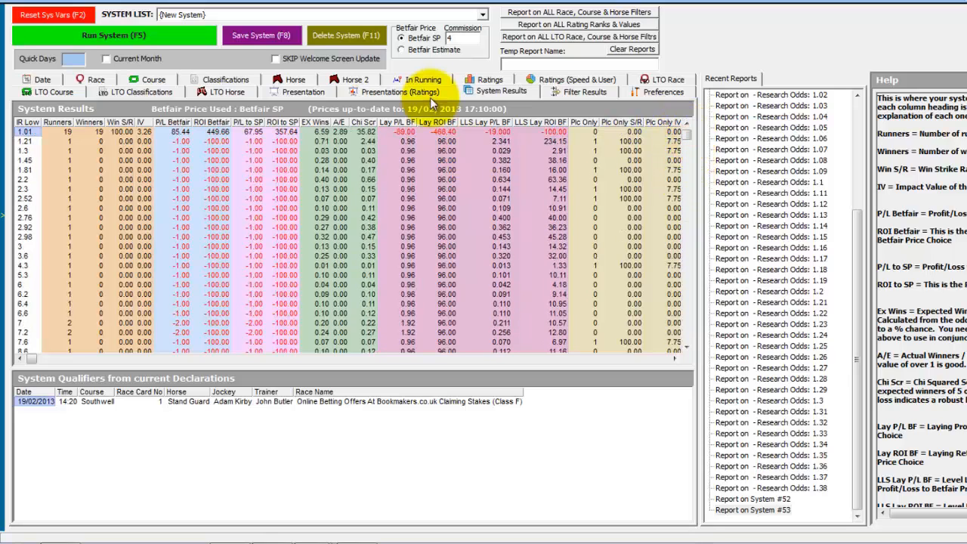
Change the results breakdown to In Running Low %, rerun the system and look through the resulting rows.
{"action": "left_click", "coordinate": [305, 91]}
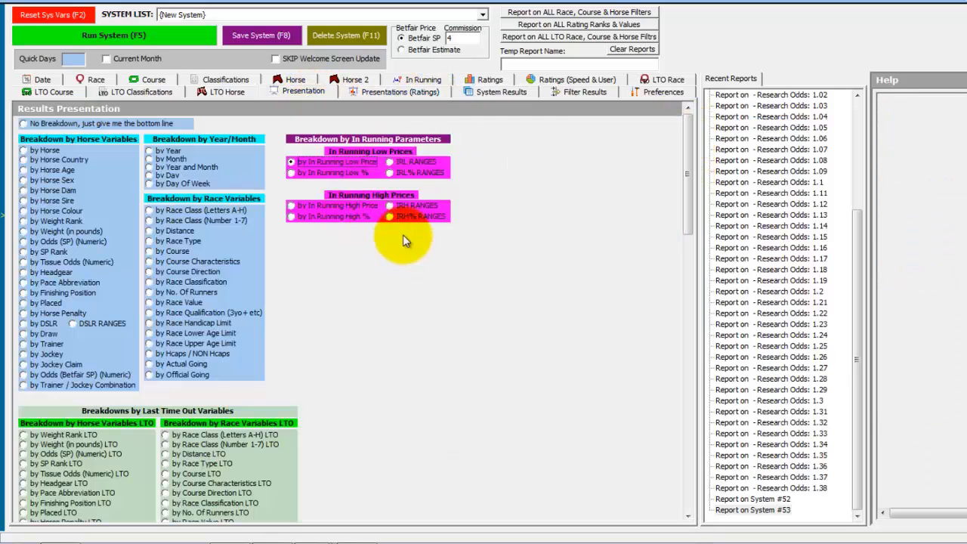
{"action": "left_click", "coordinate": [335, 174]}
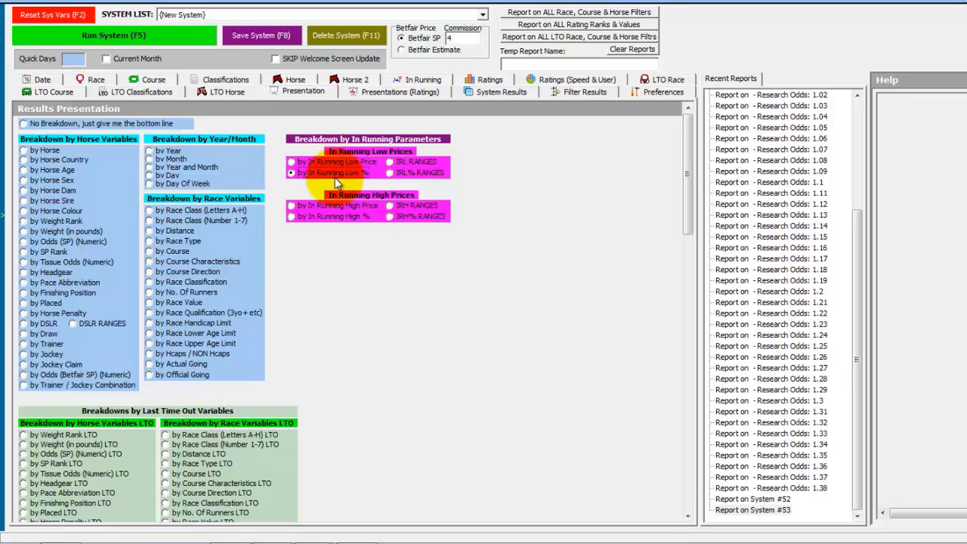
{"action": "left_click", "coordinate": [170, 36]}
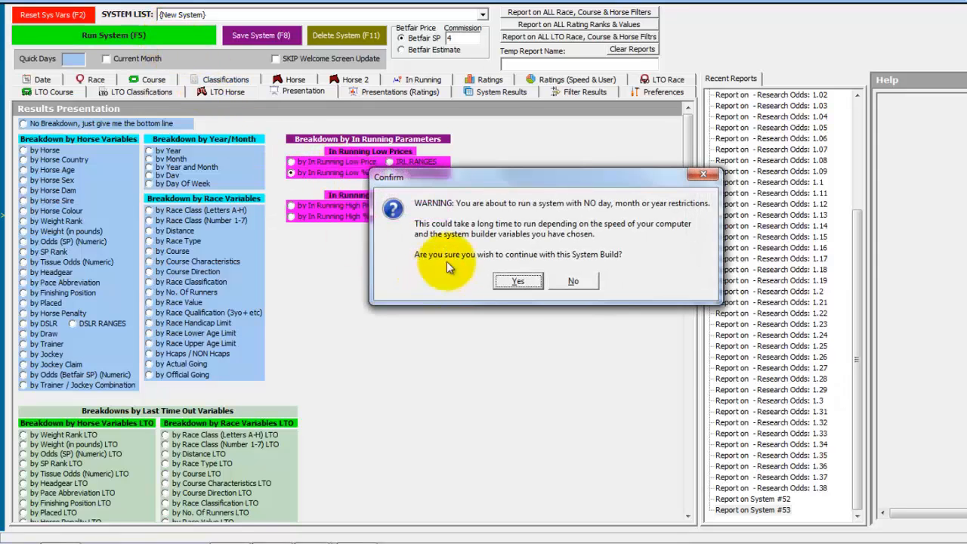
{"action": "left_click", "coordinate": [518, 281]}
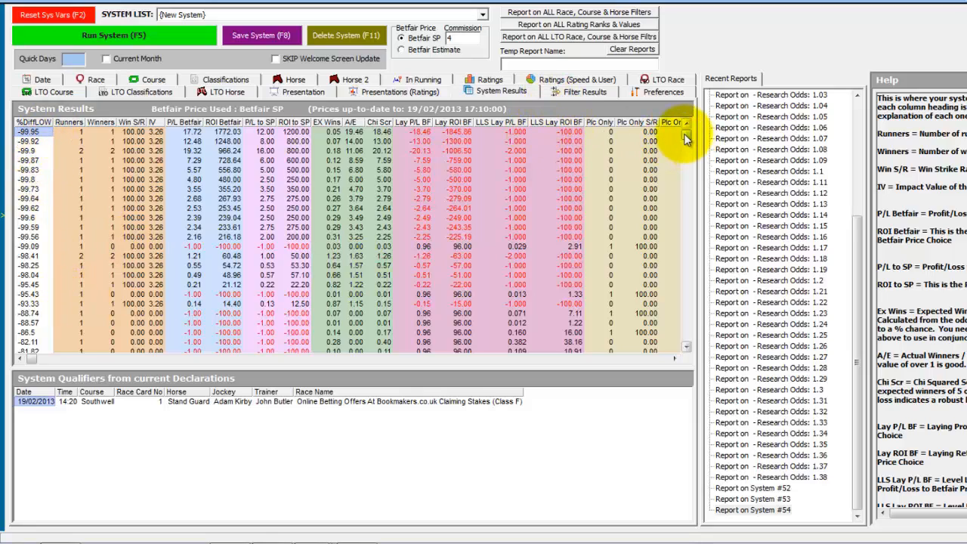
{"action": "left_click_drag", "start_coordinate": [686, 136], "coordinate": [676, 117]}
Group the results by in-running low price ranges (IRL RANGES) and rerun the system.
{"action": "left_click", "coordinate": [303, 92]}
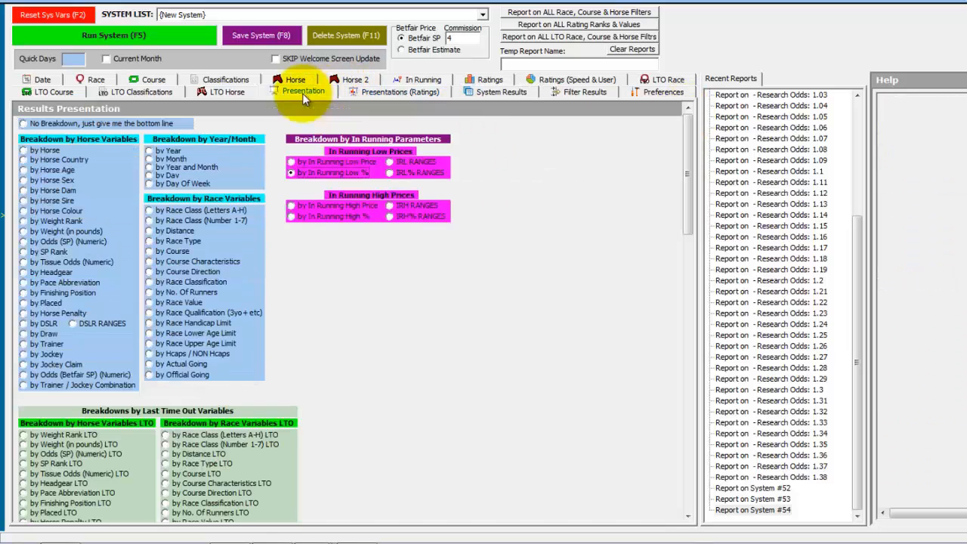
{"action": "left_click", "coordinate": [411, 160]}
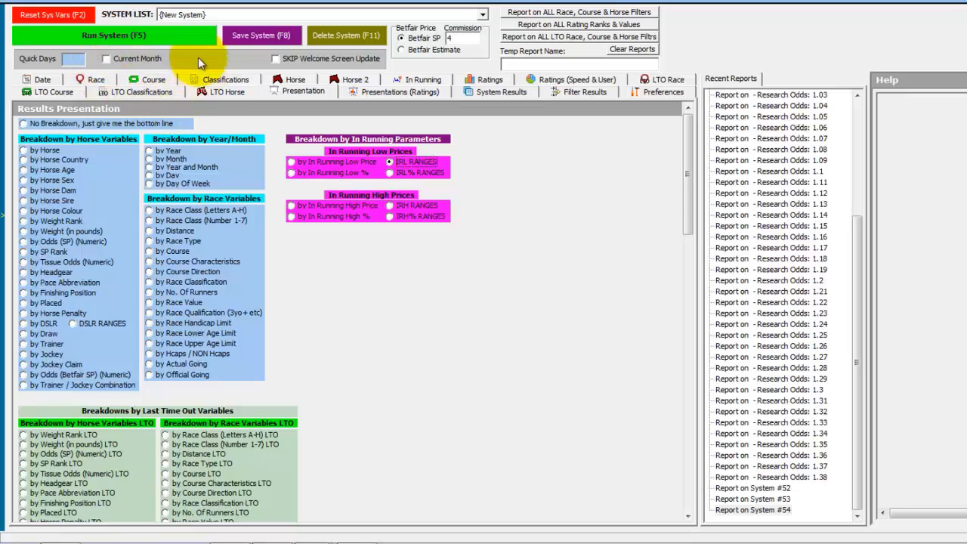
{"action": "left_click", "coordinate": [168, 37]}
{"action": "left_click", "coordinate": [565, 284]}
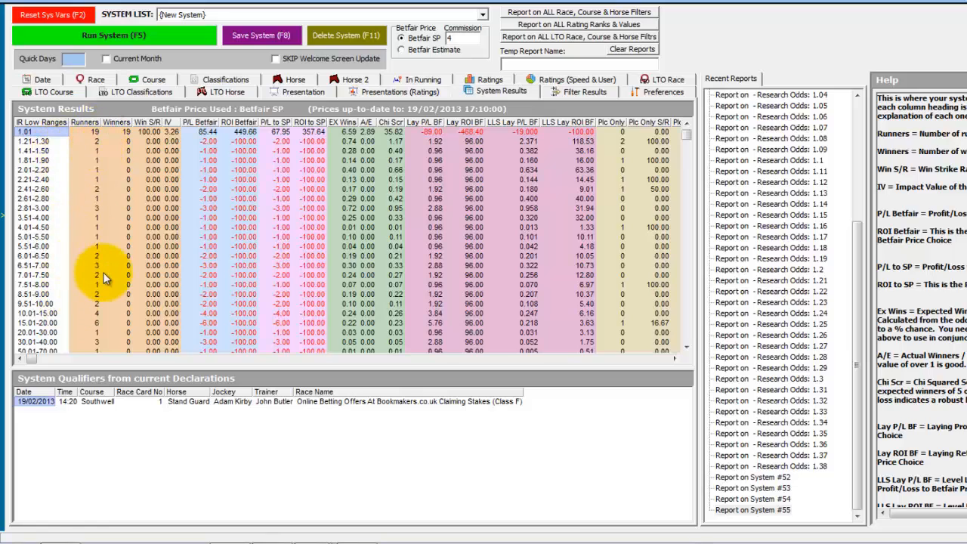
Group the results by in-running low percentage ranges (IRL% RANGES) and rerun the system.
{"action": "left_click", "coordinate": [273, 93]}
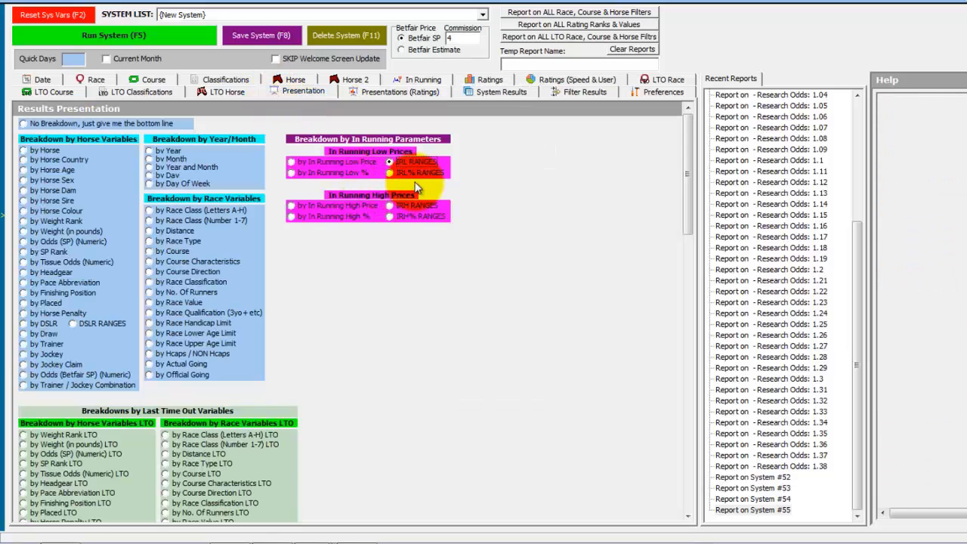
{"action": "key", "text": "F5"}
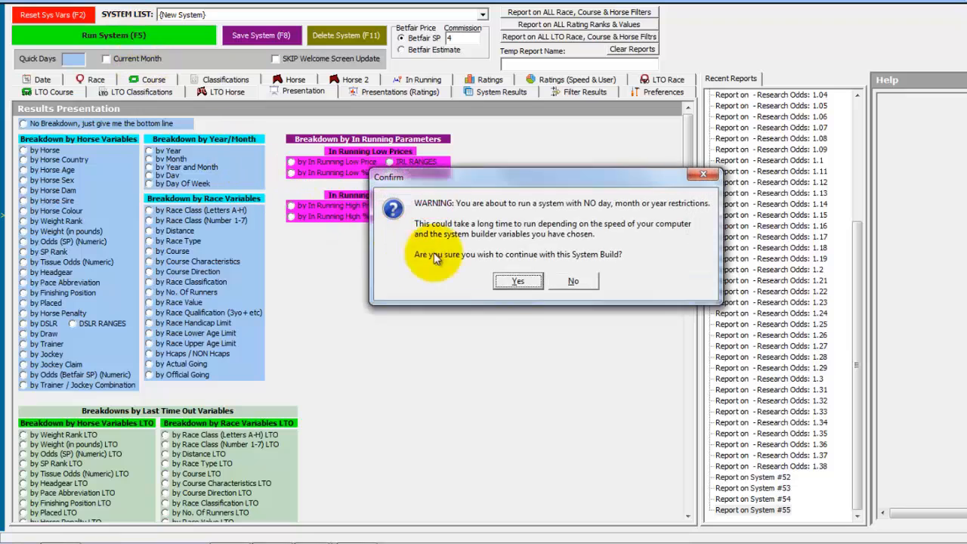
{"action": "left_click", "coordinate": [456, 281]}
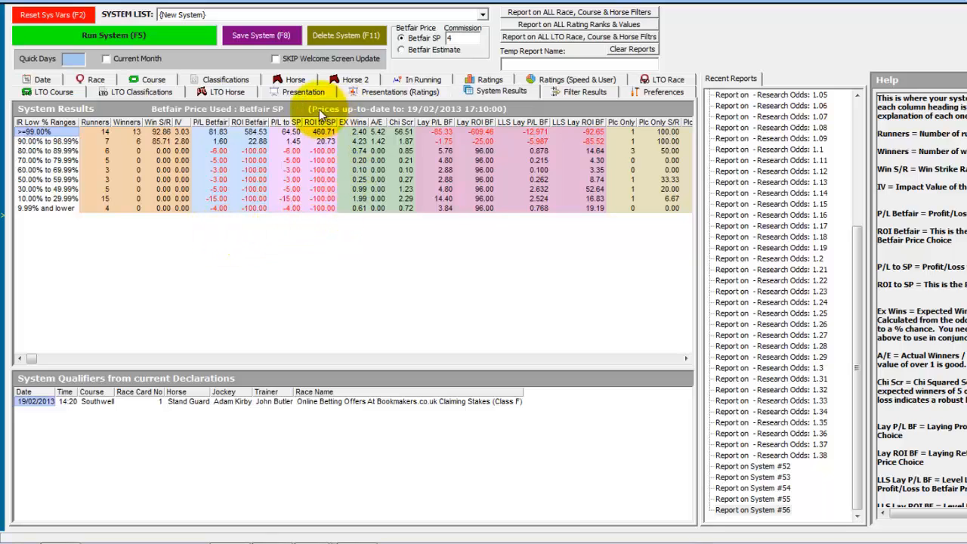
Open the results presentation options.
{"action": "left_click", "coordinate": [298, 91]}
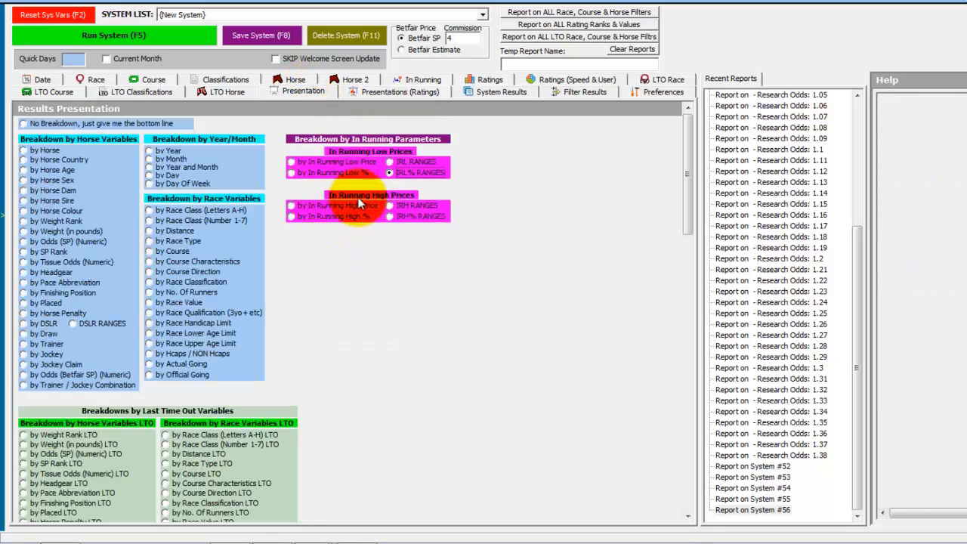